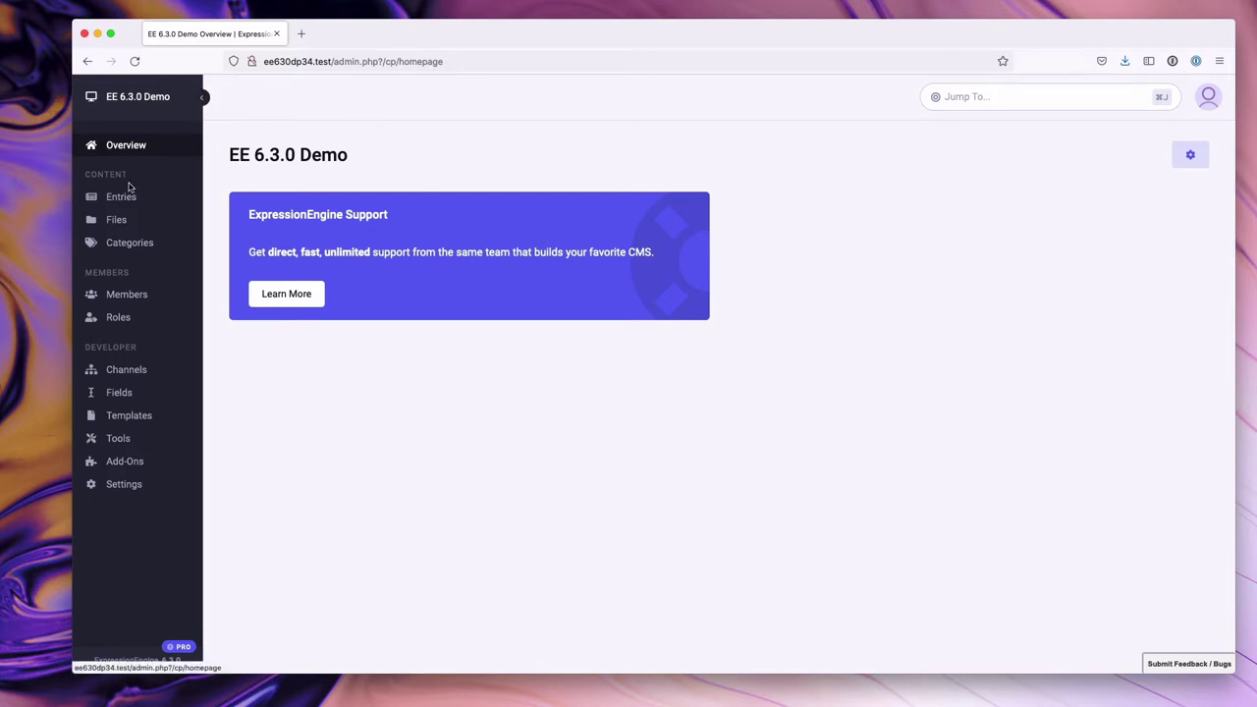
- Start a new Events entry and scroll to see the Zoom Link and Address fields with Digital Event on
{"action": "mouse_move", "coordinate": [126, 196]}
{"action": "left_click", "coordinate": [281, 241]}
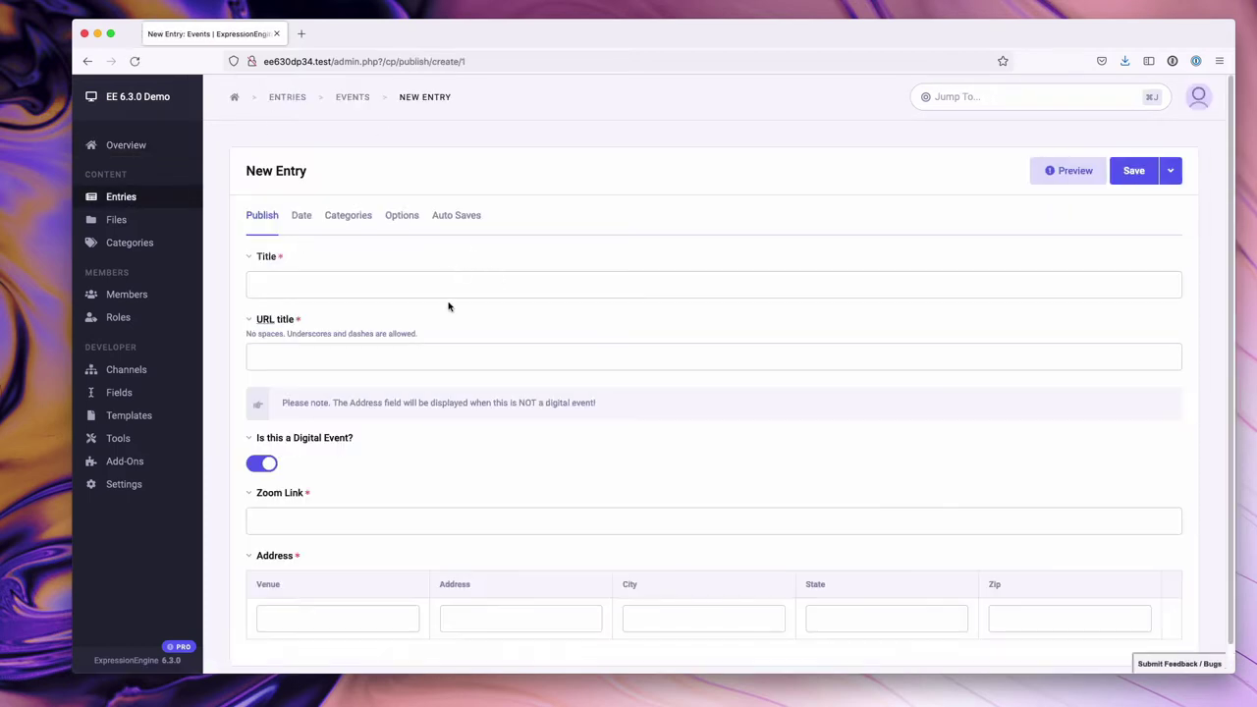
{"action": "scroll", "coordinate": [484, 363], "scroll_direction": "down", "scroll_amount": 1}
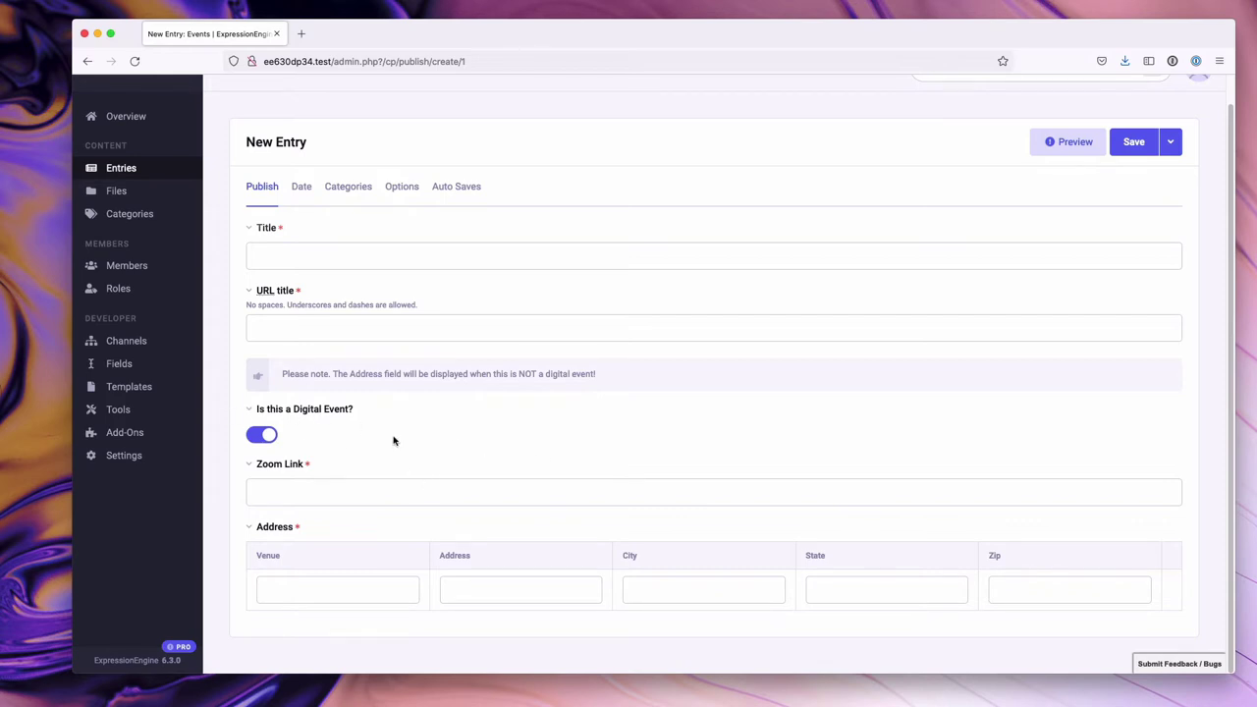
- Open the Zoom Link field's settings and enable Make conditional
{"action": "left_click", "coordinate": [128, 365]}
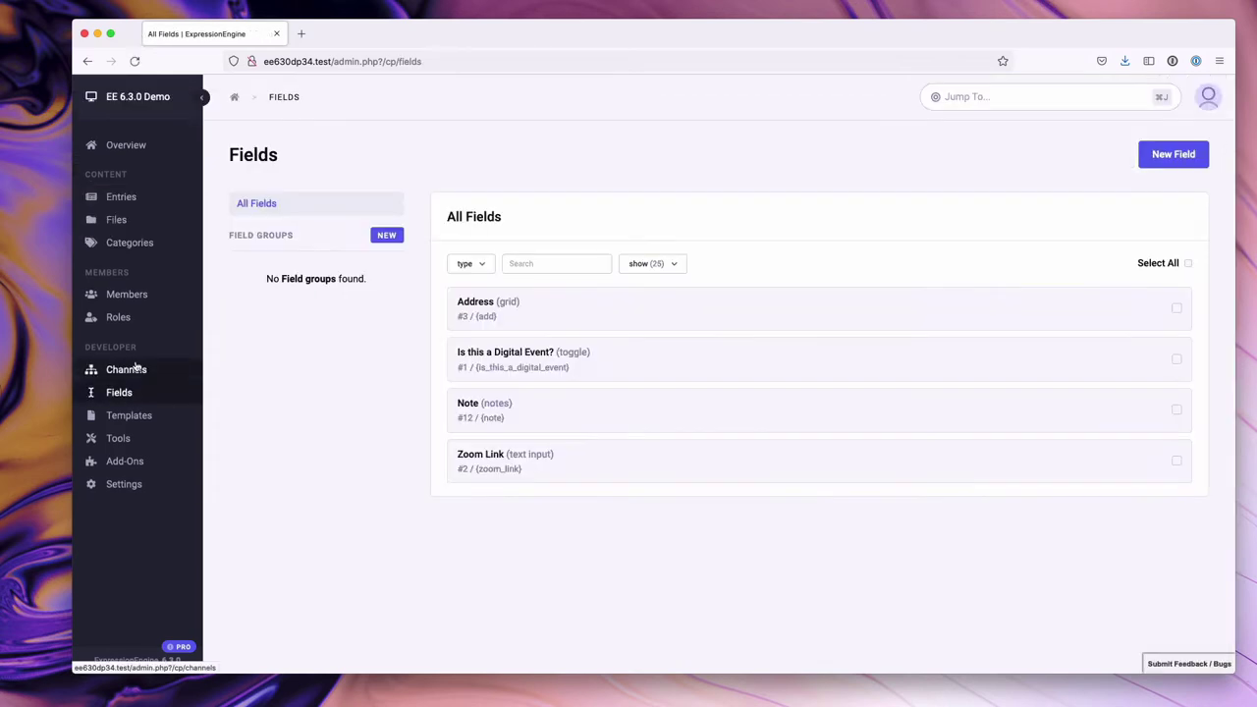
{"action": "left_click", "coordinate": [502, 463]}
{"action": "scroll", "coordinate": [381, 505], "scroll_direction": "down", "scroll_amount": 8}
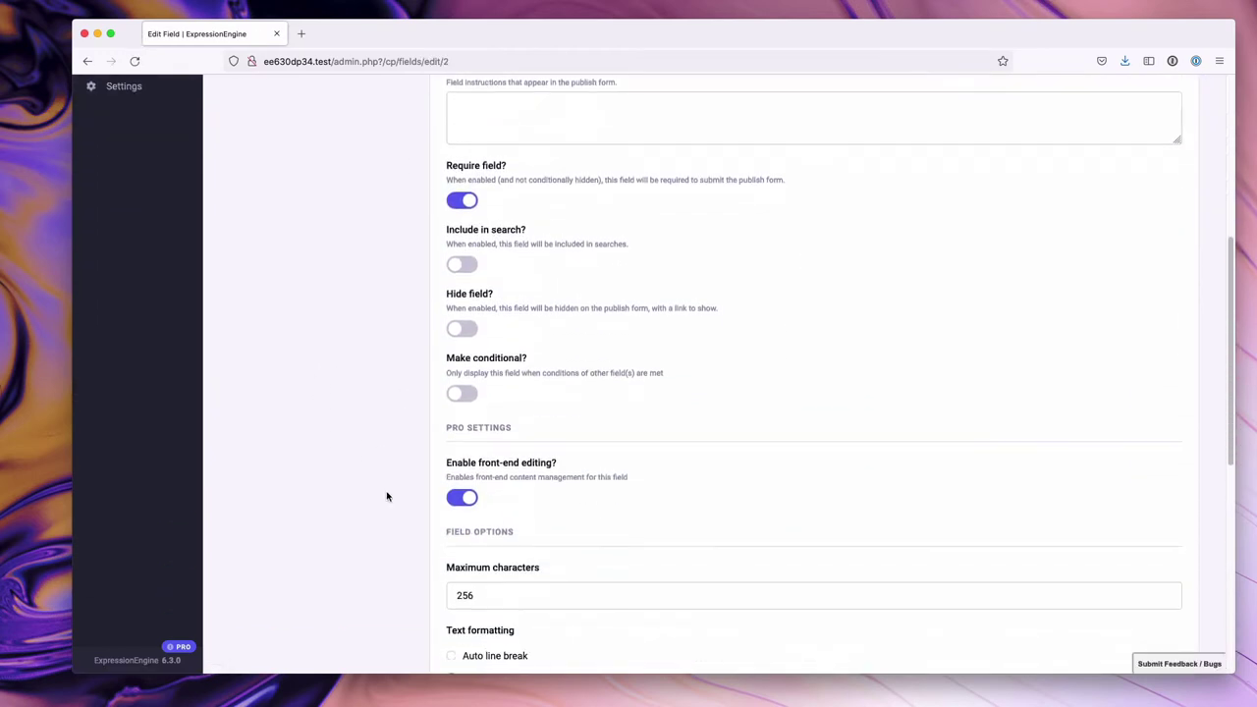
{"action": "left_click", "coordinate": [465, 395]}
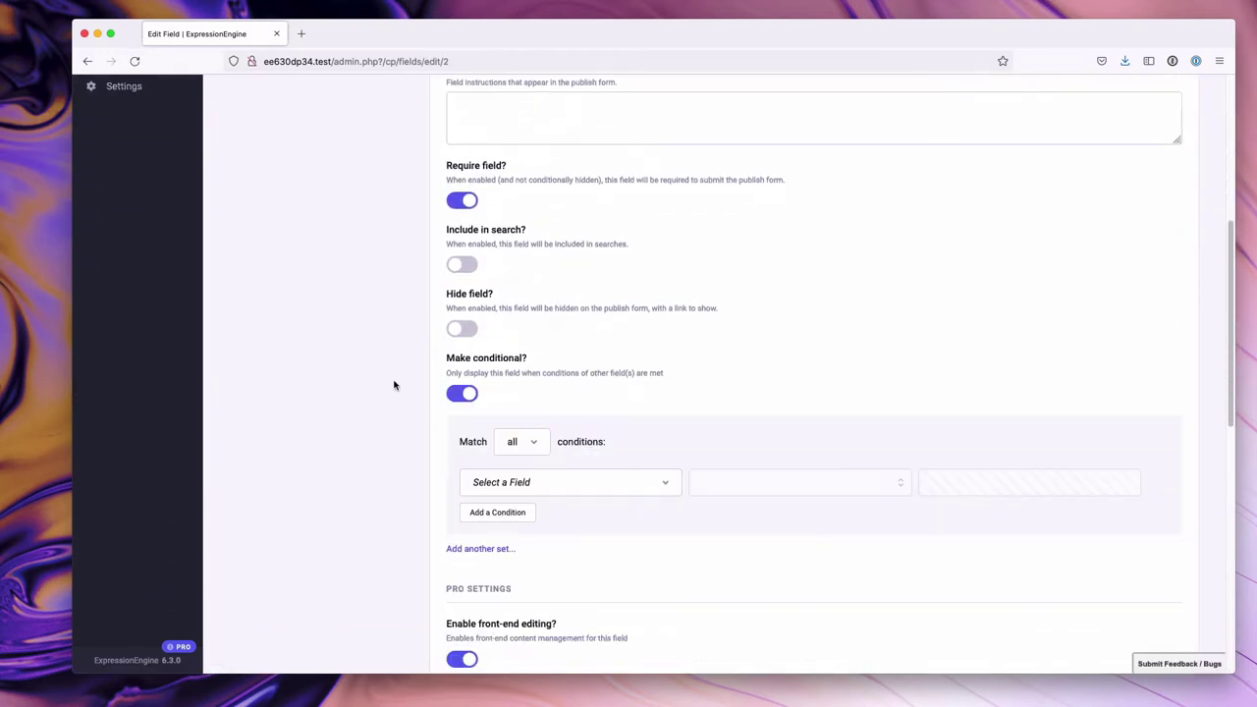
{"action": "scroll", "coordinate": [346, 397], "scroll_direction": "down", "scroll_amount": 2}
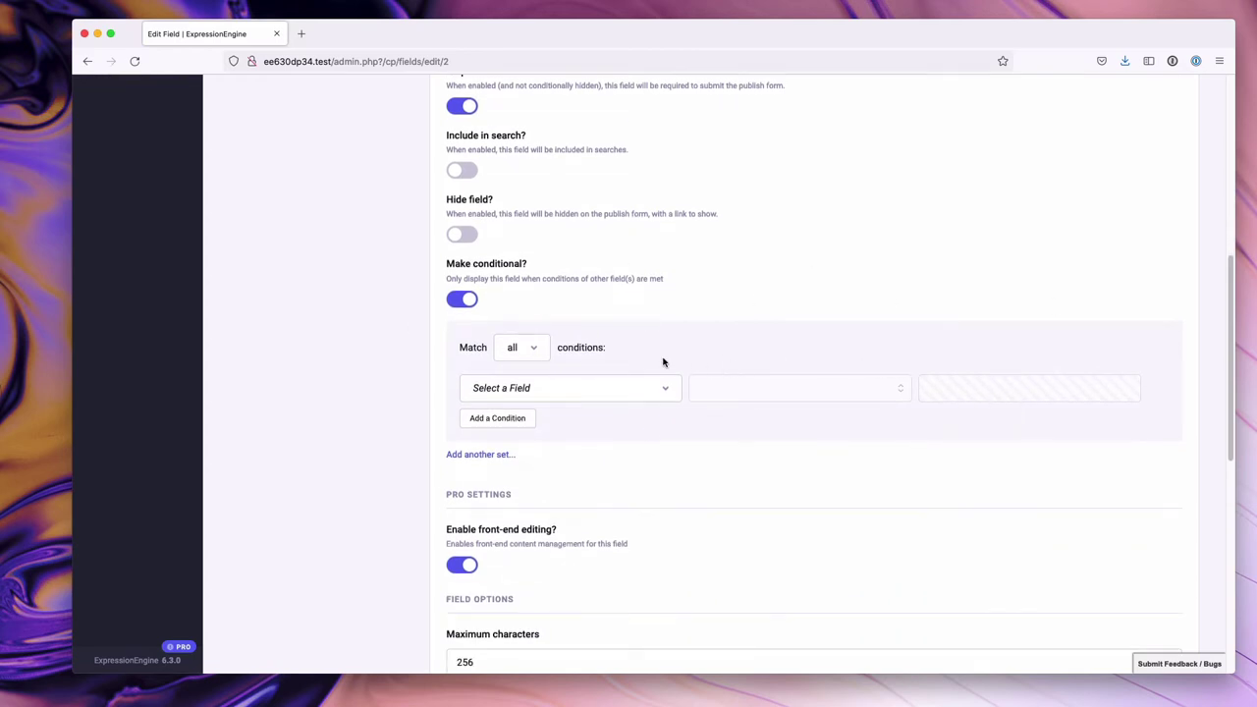
- Set the Zoom Link condition to 'Is this a Digital Event?' is turned on, matching all, and save
{"action": "left_click", "coordinate": [611, 394]}
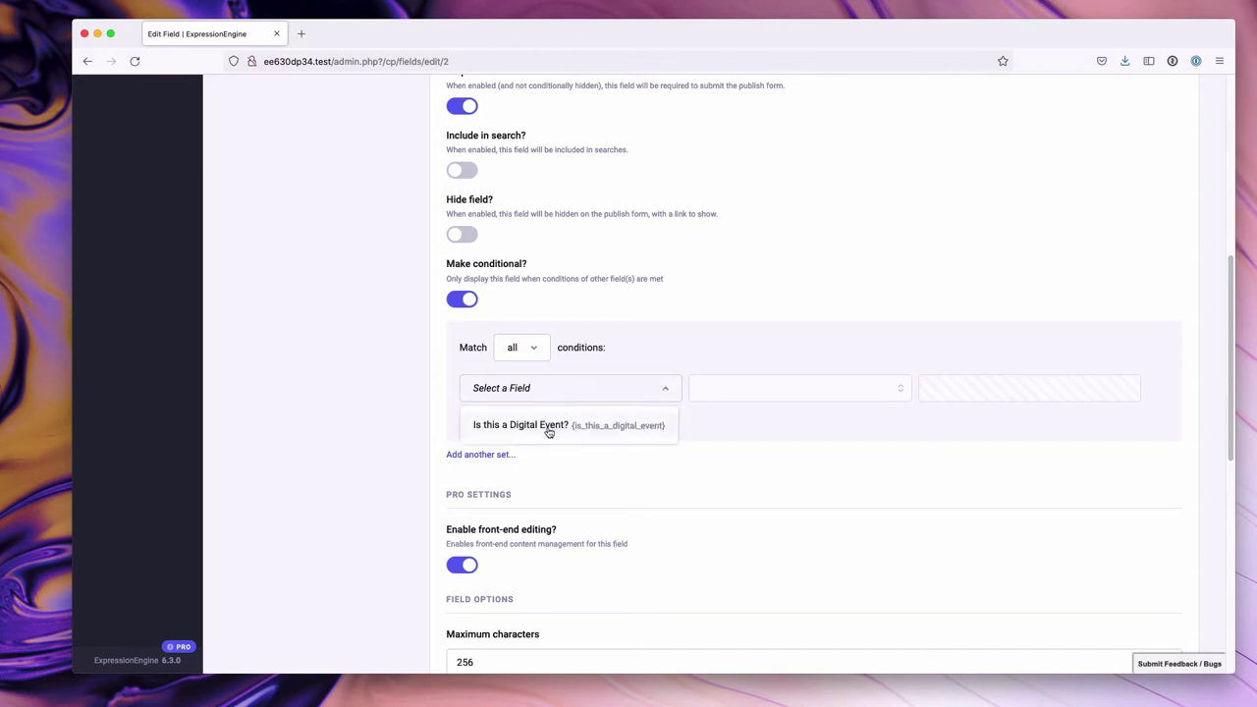
{"action": "left_click", "coordinate": [549, 428]}
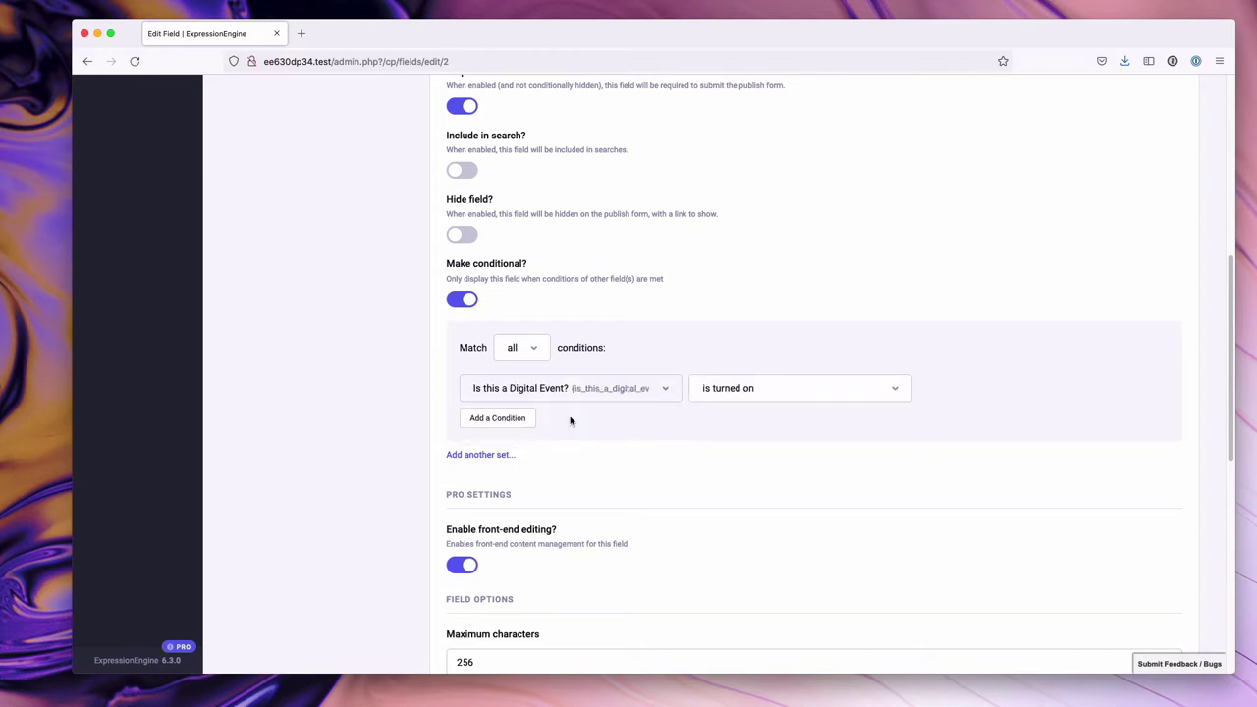
{"action": "left_click", "coordinate": [840, 400]}
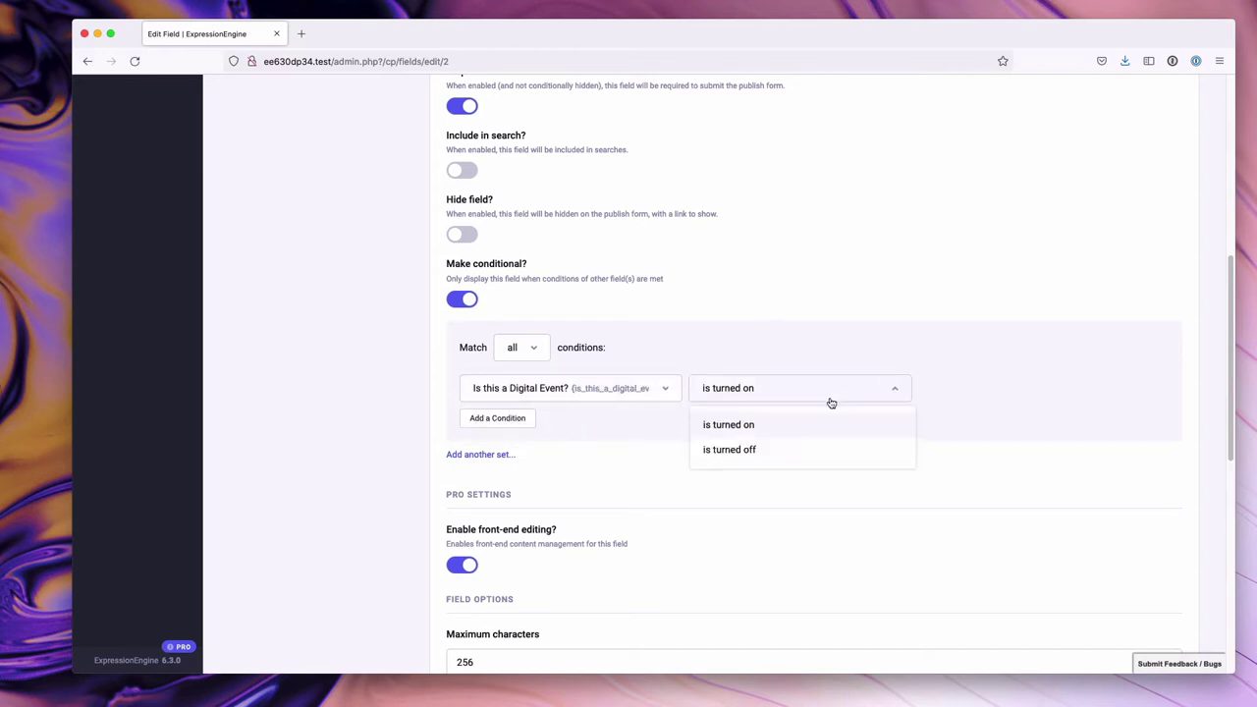
{"action": "left_click", "coordinate": [761, 427]}
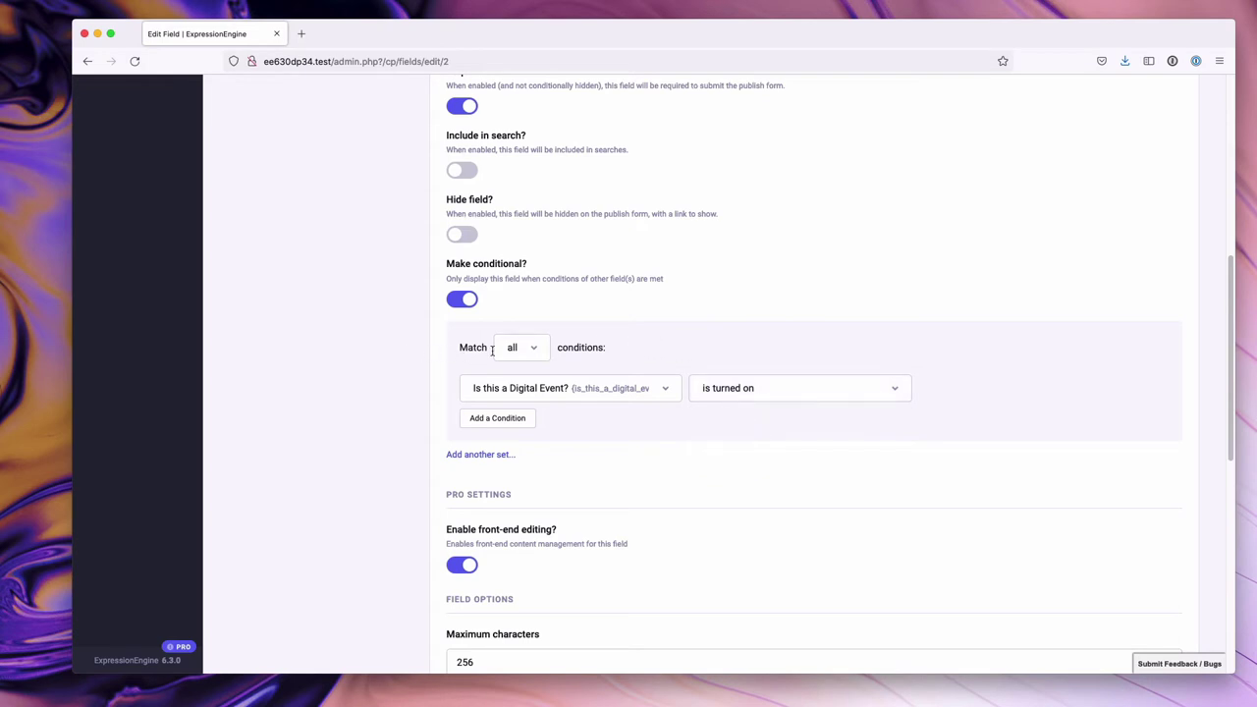
{"action": "left_click", "coordinate": [535, 348]}
{"action": "left_click", "coordinate": [668, 328]}
{"action": "scroll", "coordinate": [668, 472], "scroll_direction": "up", "scroll_amount": 1}
{"action": "scroll", "coordinate": [653, 496], "scroll_direction": "down", "scroll_amount": 10}
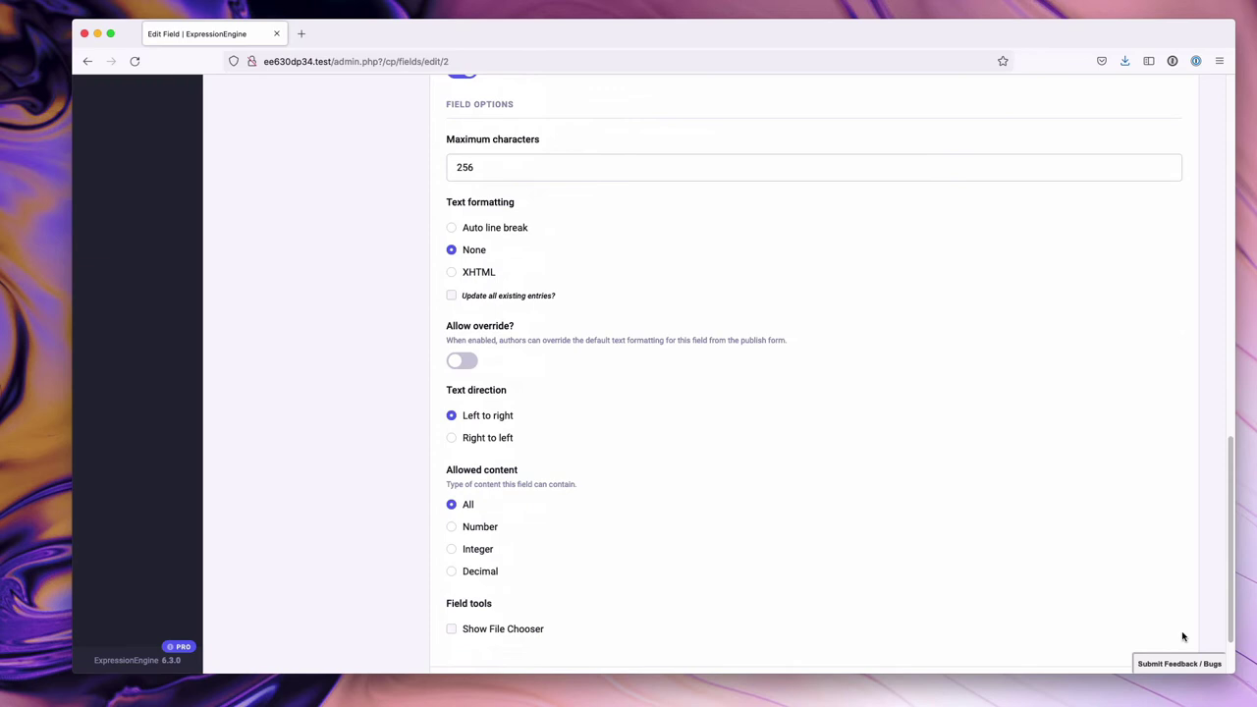
{"action": "left_click", "coordinate": [1126, 610]}
- In a new Events entry, switch off the digital-event toggle to confirm Zoom Link disappears
{"action": "mouse_move", "coordinate": [123, 195]}
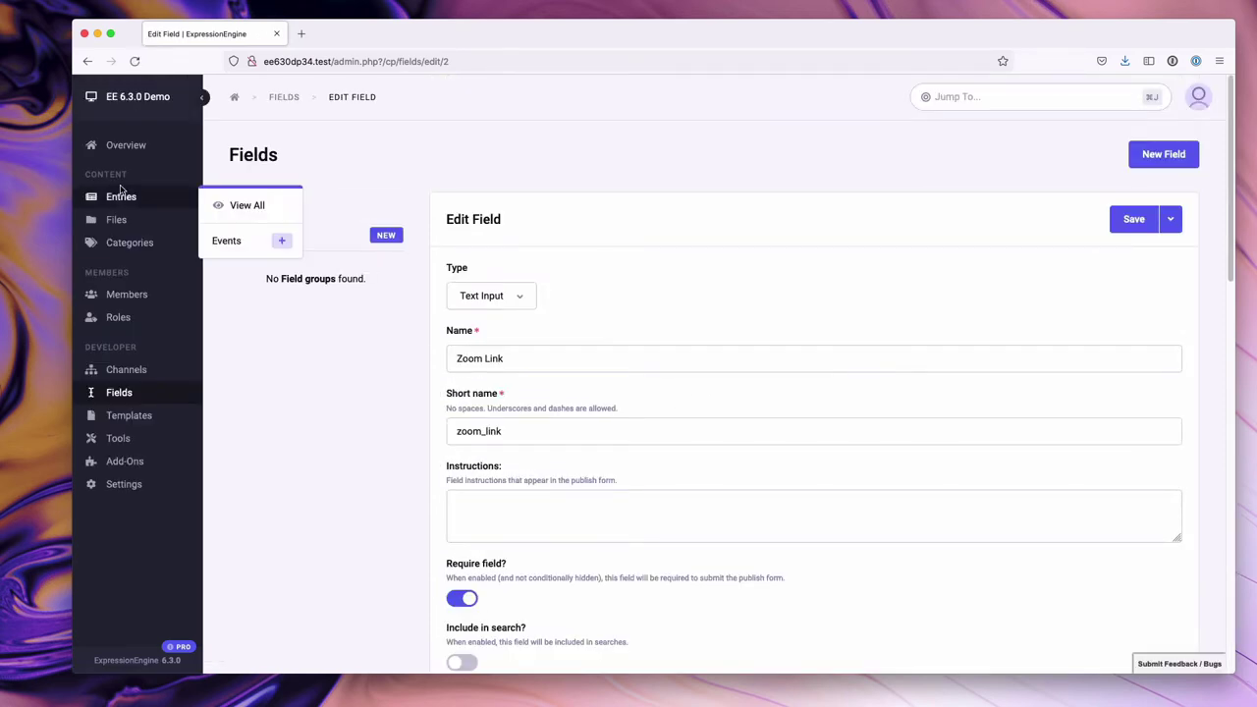
{"action": "left_click", "coordinate": [282, 242]}
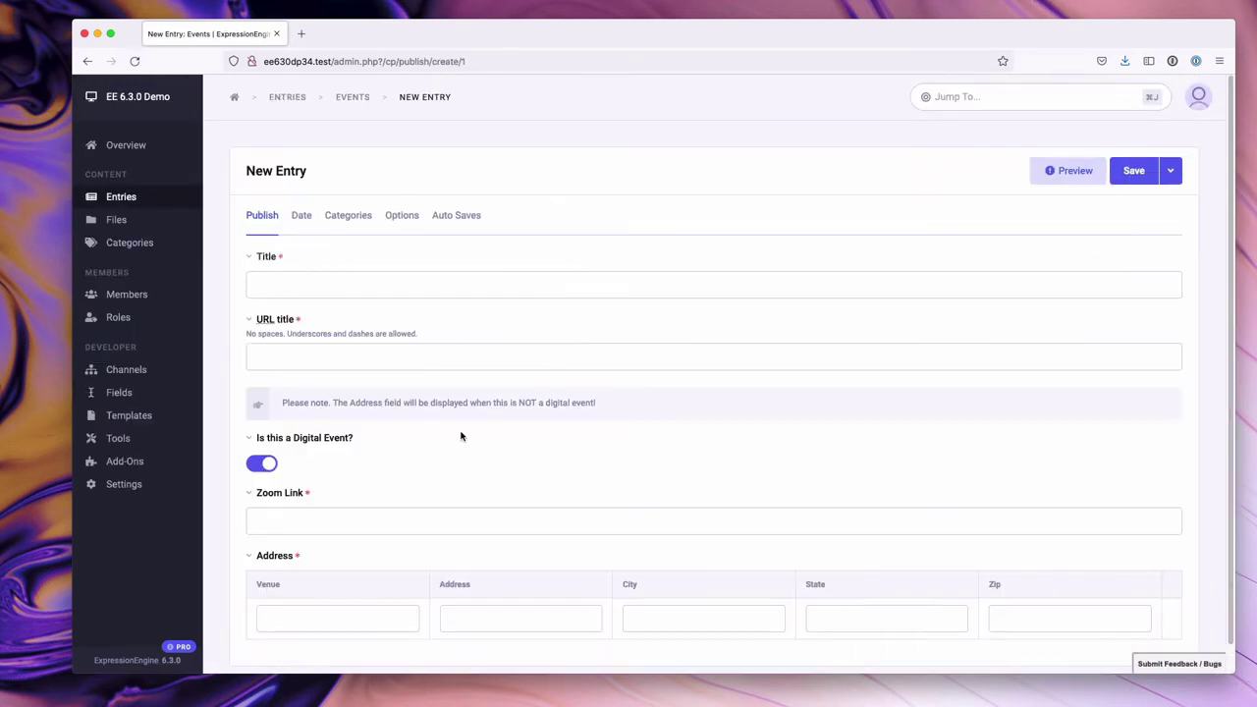
{"action": "scroll", "coordinate": [295, 461], "scroll_direction": "down", "scroll_amount": 1}
{"action": "left_click", "coordinate": [267, 436]}
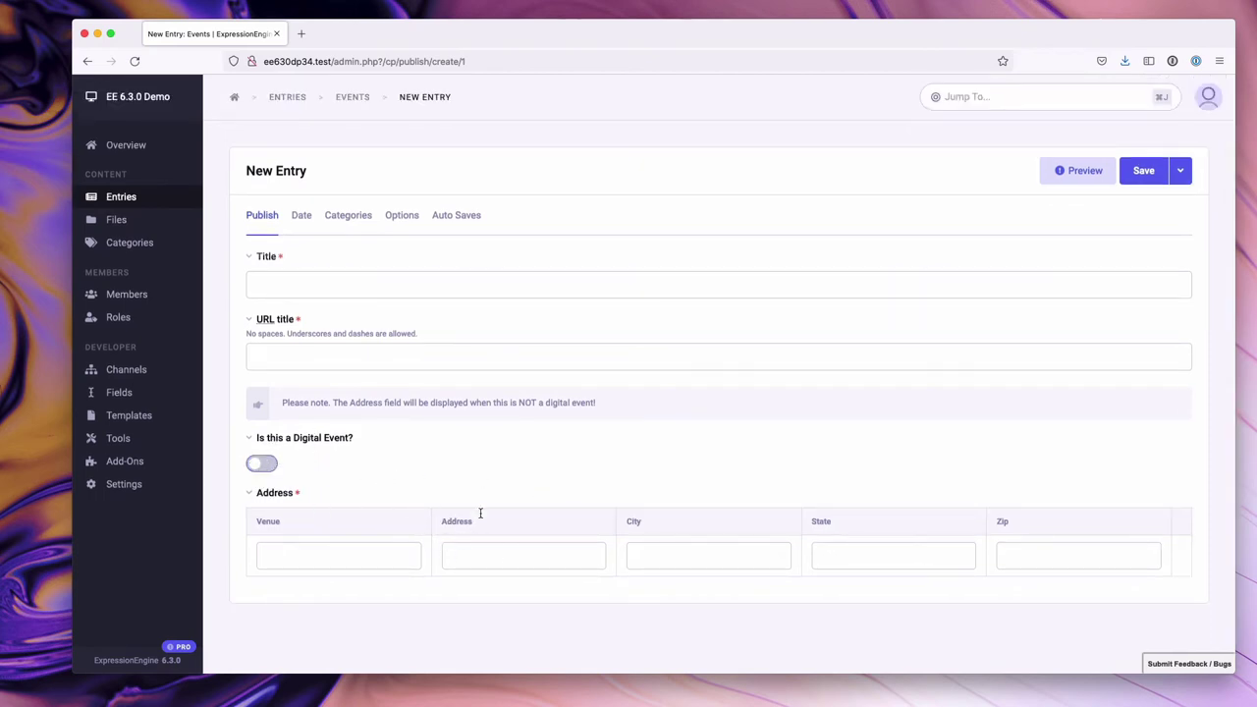
- Make the Address field conditional on 'Is this a Digital Event?' being turned off
{"action": "left_click", "coordinate": [118, 393]}
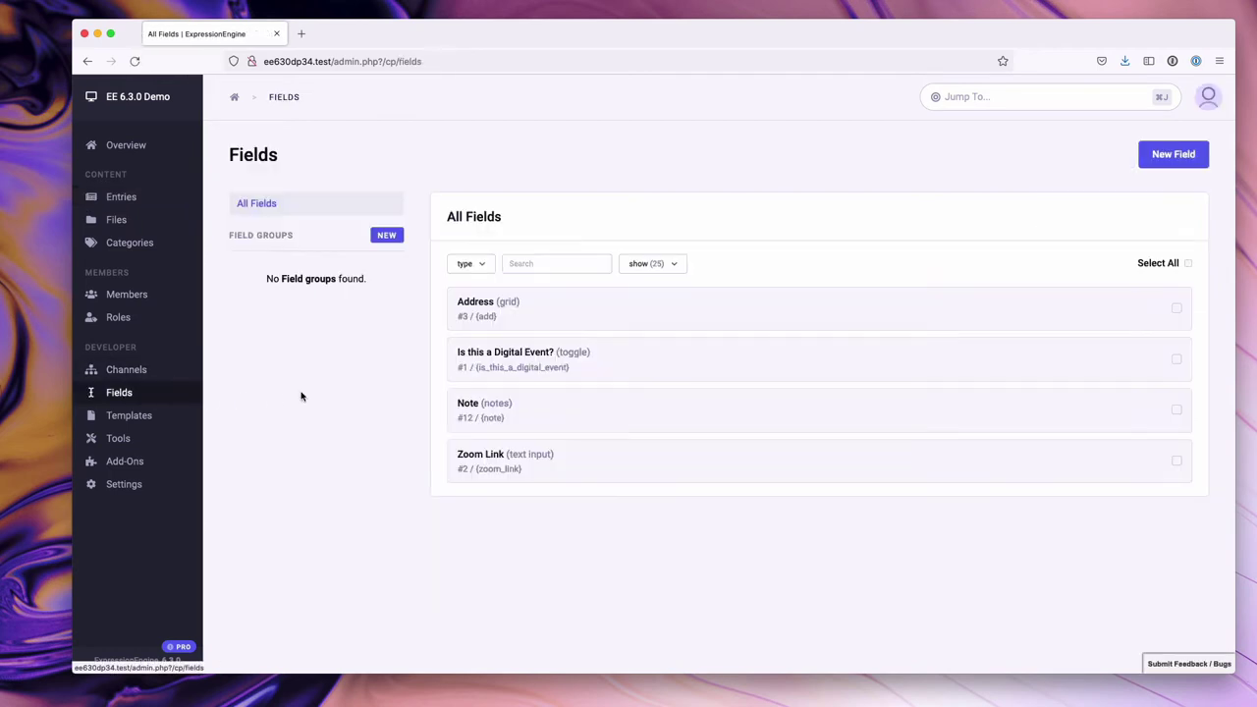
{"action": "double_click", "coordinate": [484, 317]}
{"action": "left_click", "coordinate": [485, 317]}
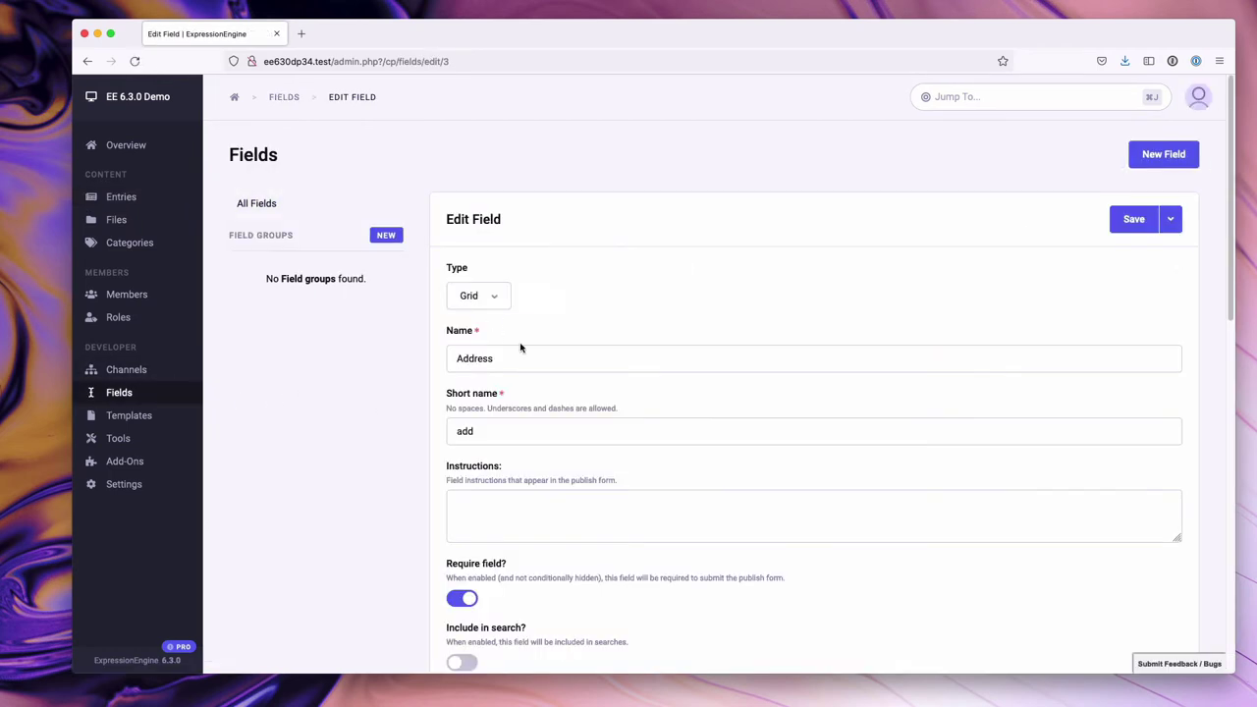
{"action": "scroll", "coordinate": [471, 443], "scroll_direction": "down", "scroll_amount": 5}
{"action": "left_click", "coordinate": [463, 372]}
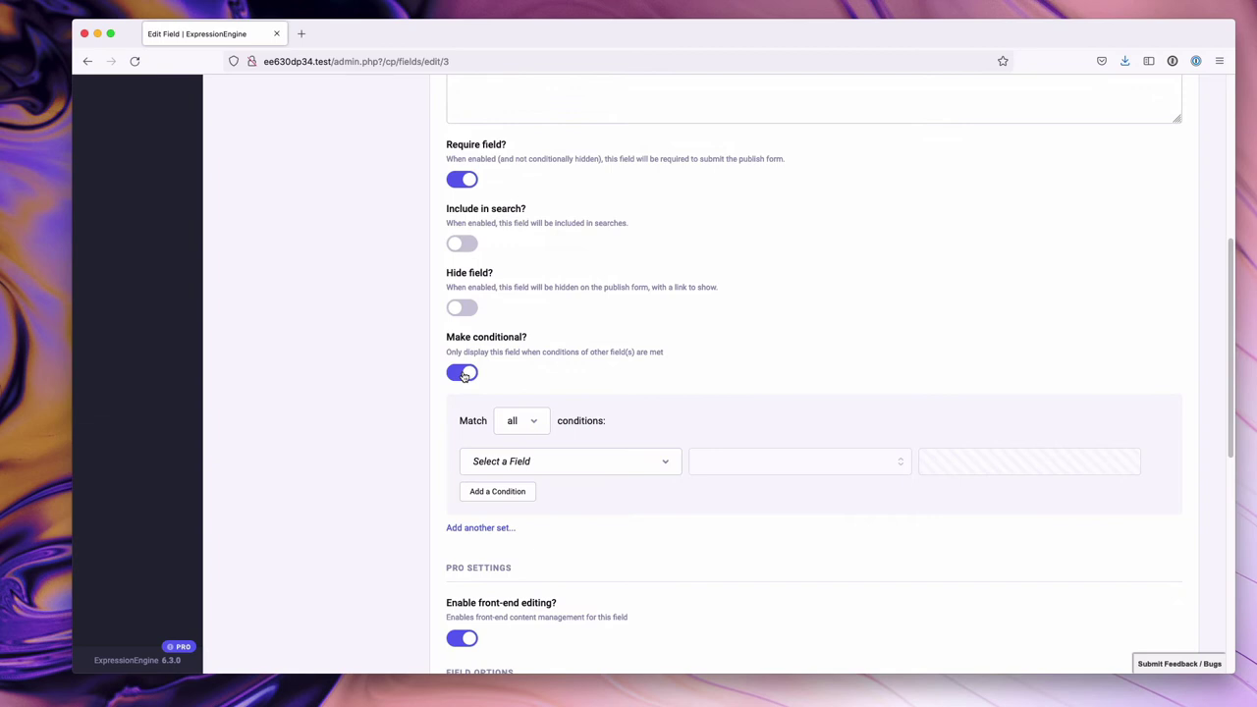
{"action": "left_click", "coordinate": [562, 461]}
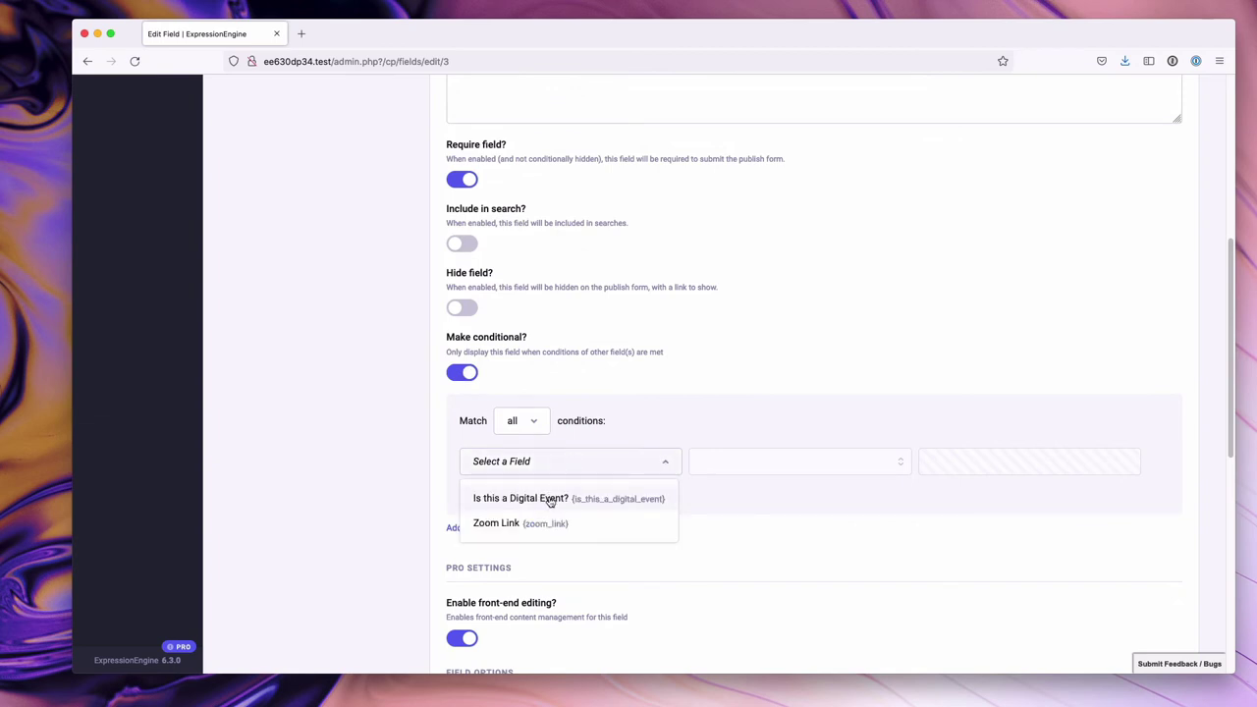
{"action": "left_click", "coordinate": [551, 500]}
{"action": "left_click", "coordinate": [774, 465]}
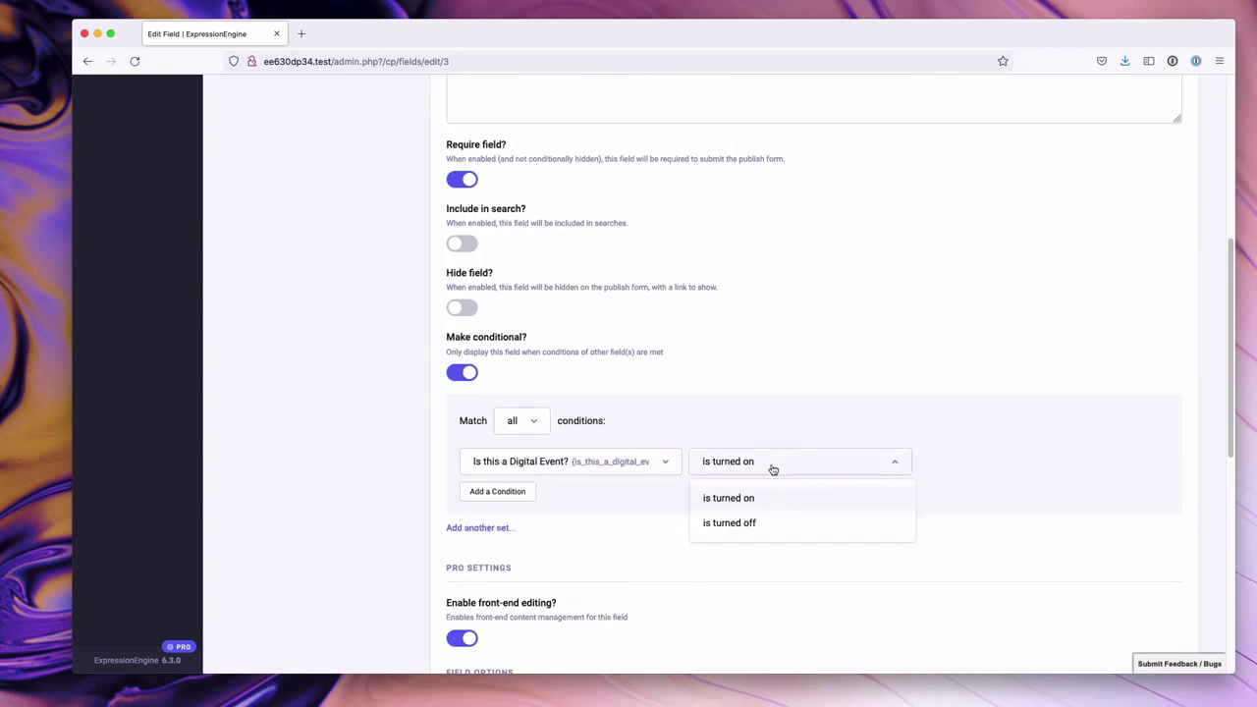
{"action": "left_click", "coordinate": [739, 524]}
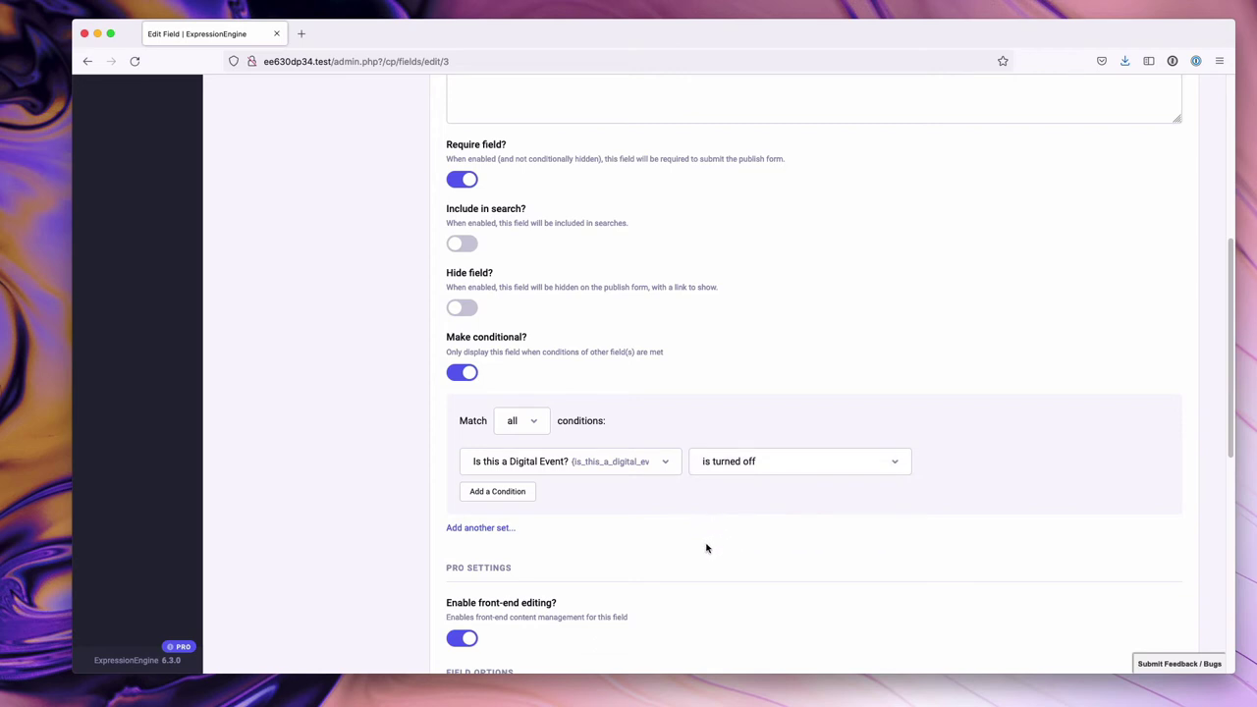
- Add a trial Zoom Link condition row, inspect its comparison options, then delete the row
{"action": "left_click", "coordinate": [494, 499]}
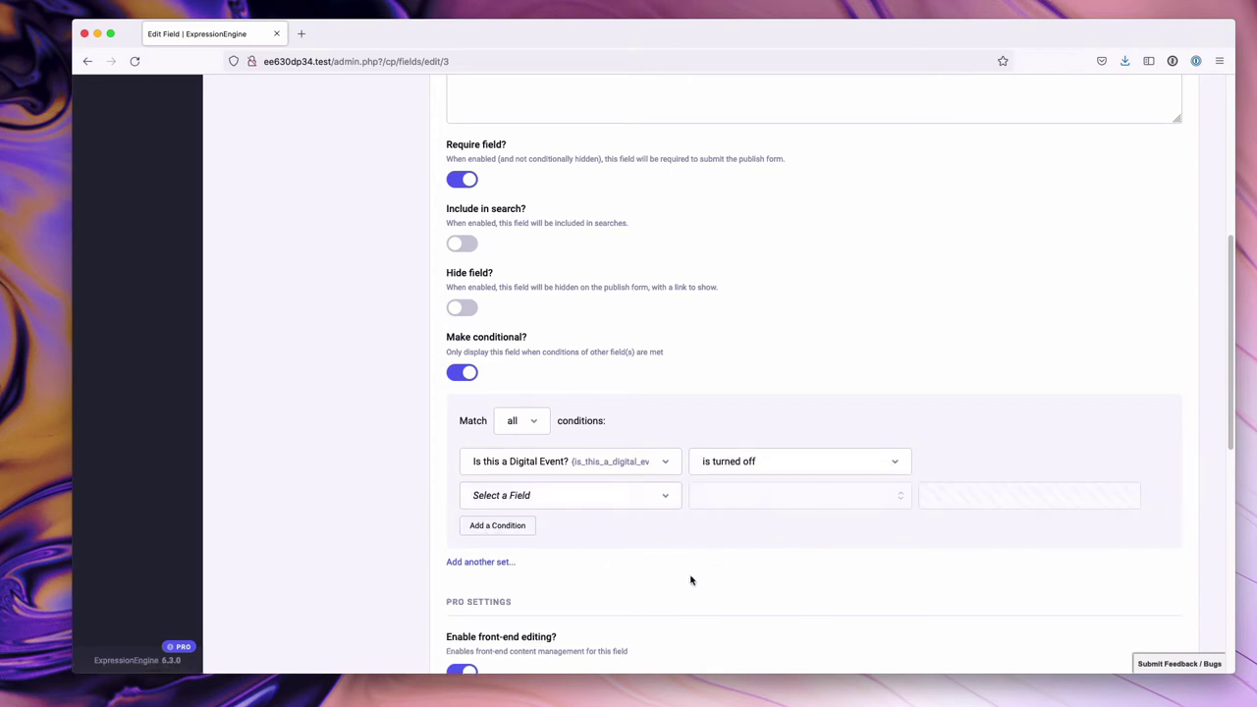
{"action": "left_click", "coordinate": [604, 498]}
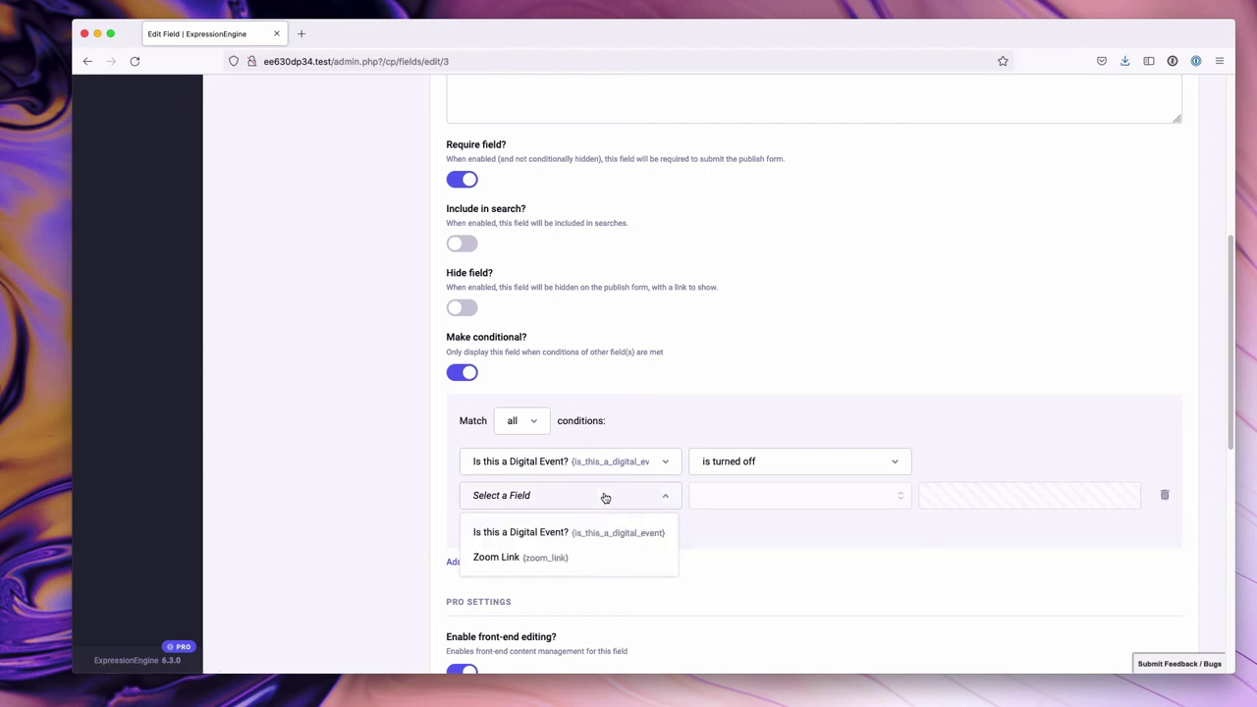
{"action": "left_click", "coordinate": [519, 559]}
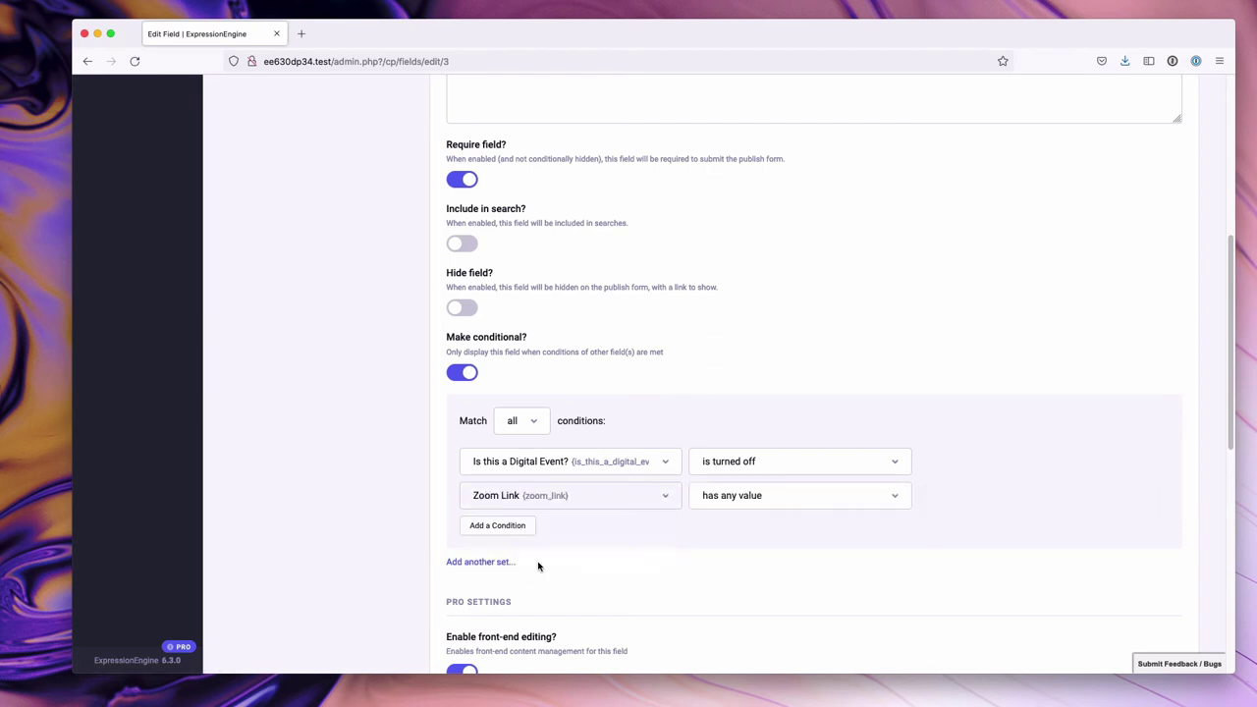
{"action": "left_click", "coordinate": [892, 498]}
{"action": "scroll", "coordinate": [808, 617], "scroll_direction": "down", "scroll_amount": 3}
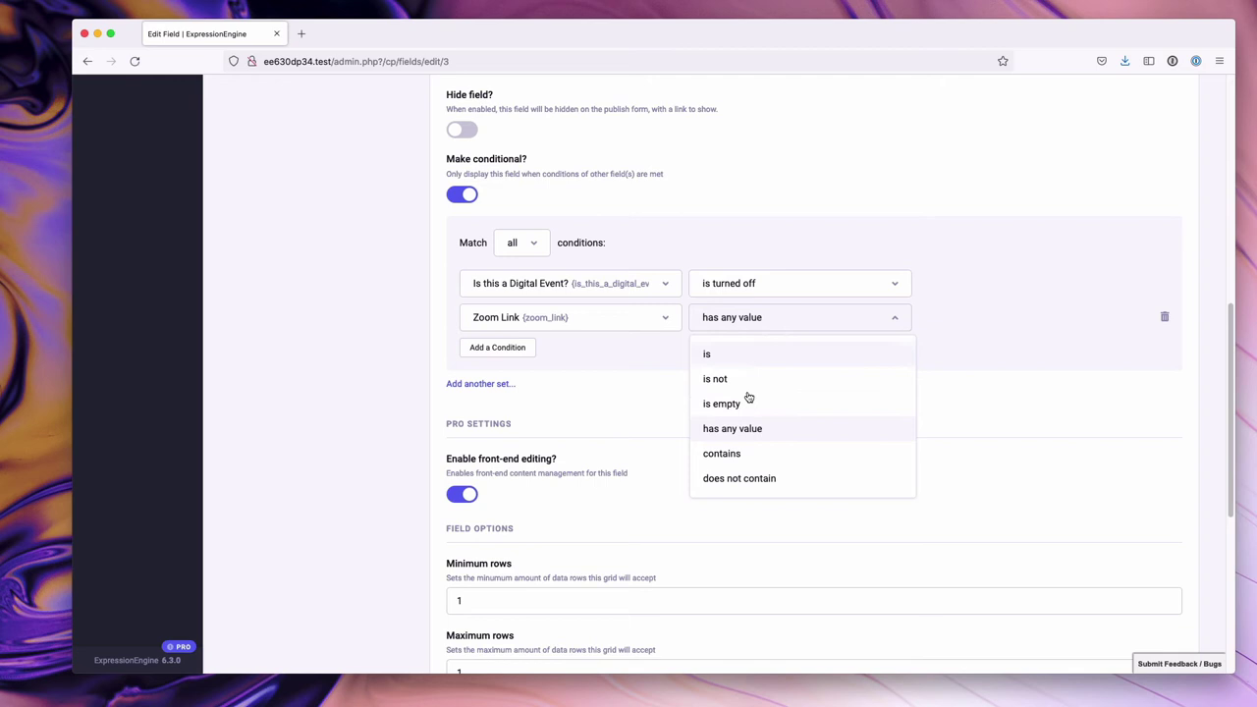
{"action": "left_click", "coordinate": [637, 422]}
{"action": "left_click", "coordinate": [1166, 318]}
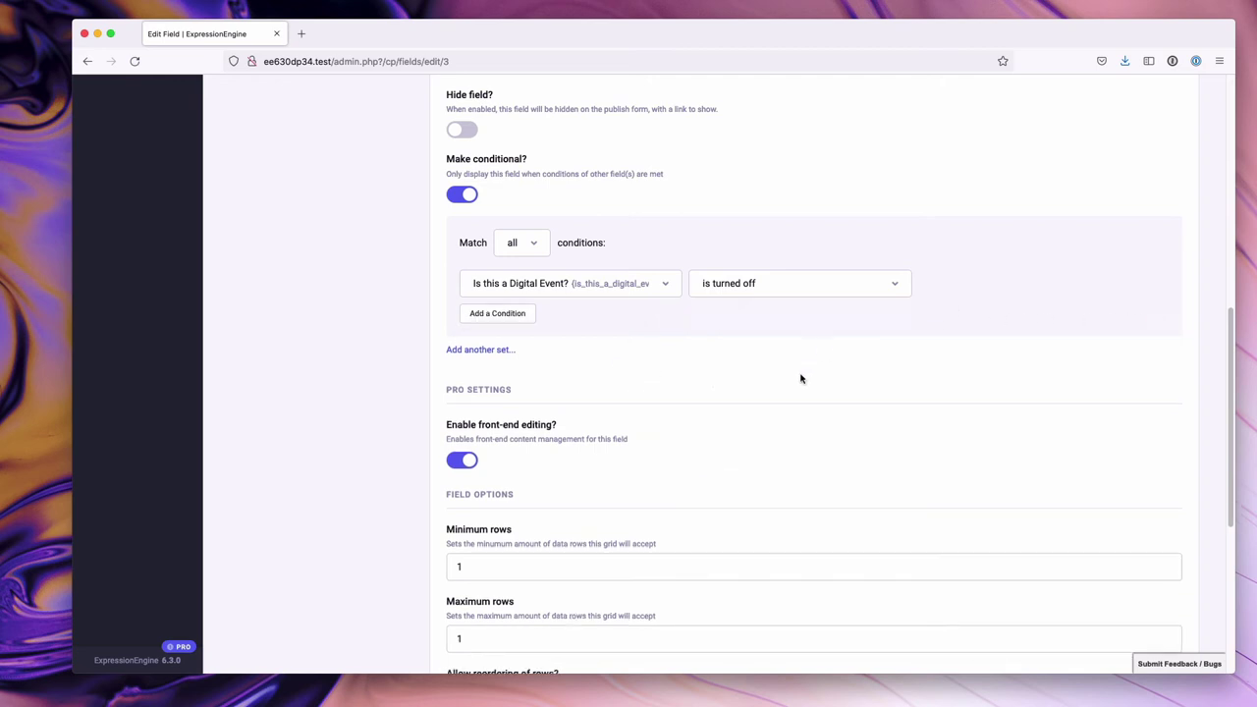
{"action": "scroll", "coordinate": [799, 421], "scroll_direction": "up", "scroll_amount": 10}
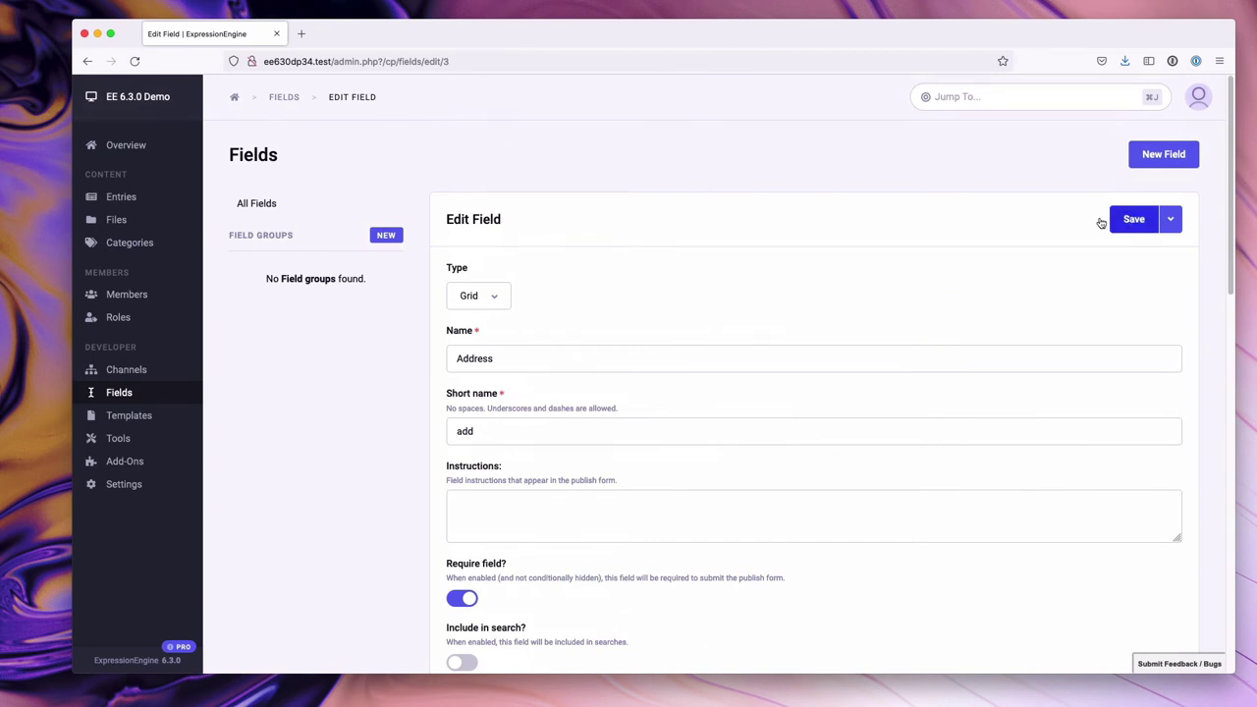
- Save the Address field, then toggle Digital Event off and on in a new Events entry
{"action": "left_click", "coordinate": [1125, 220]}
{"action": "mouse_move", "coordinate": [142, 201]}
{"action": "left_click", "coordinate": [282, 242]}
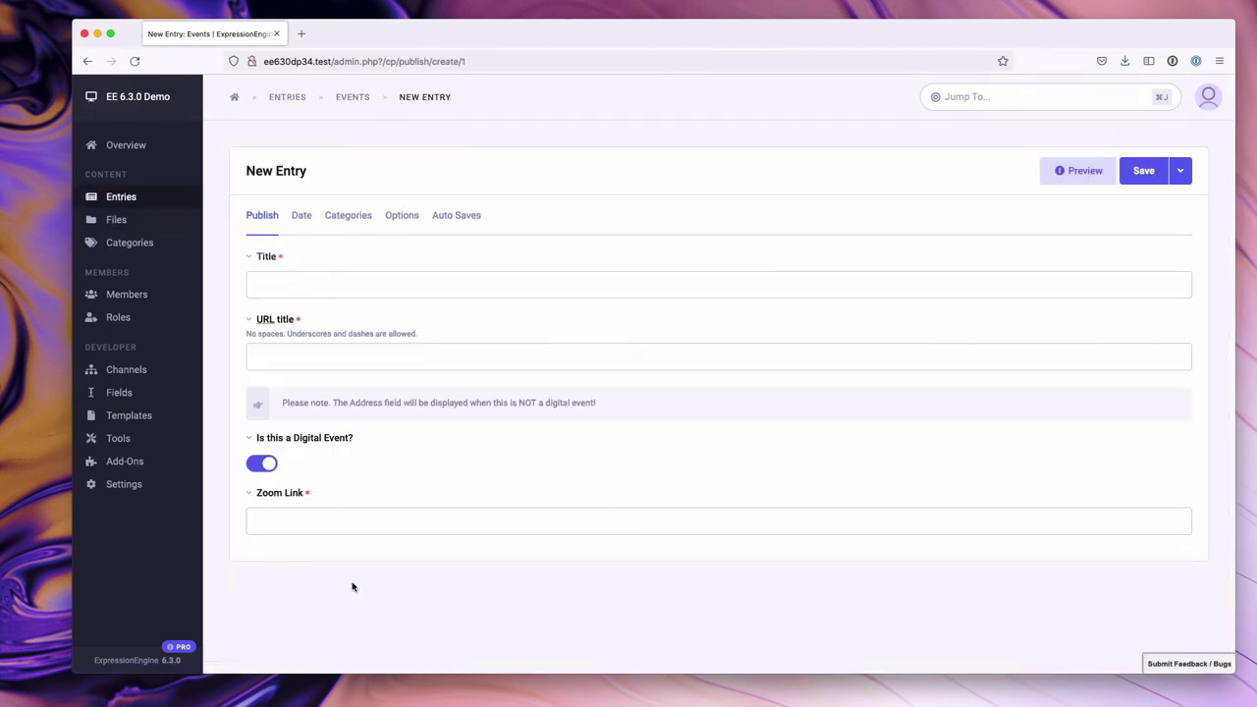
{"action": "left_click", "coordinate": [263, 464]}
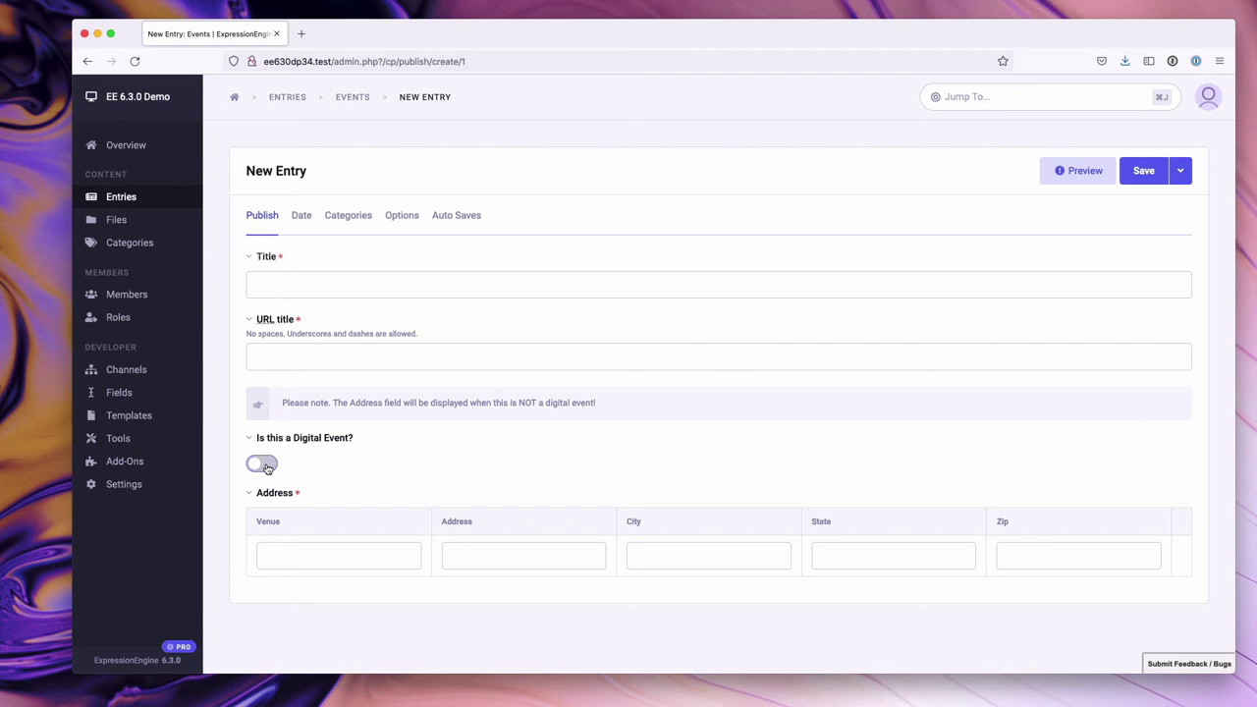
{"action": "left_click", "coordinate": [266, 465]}
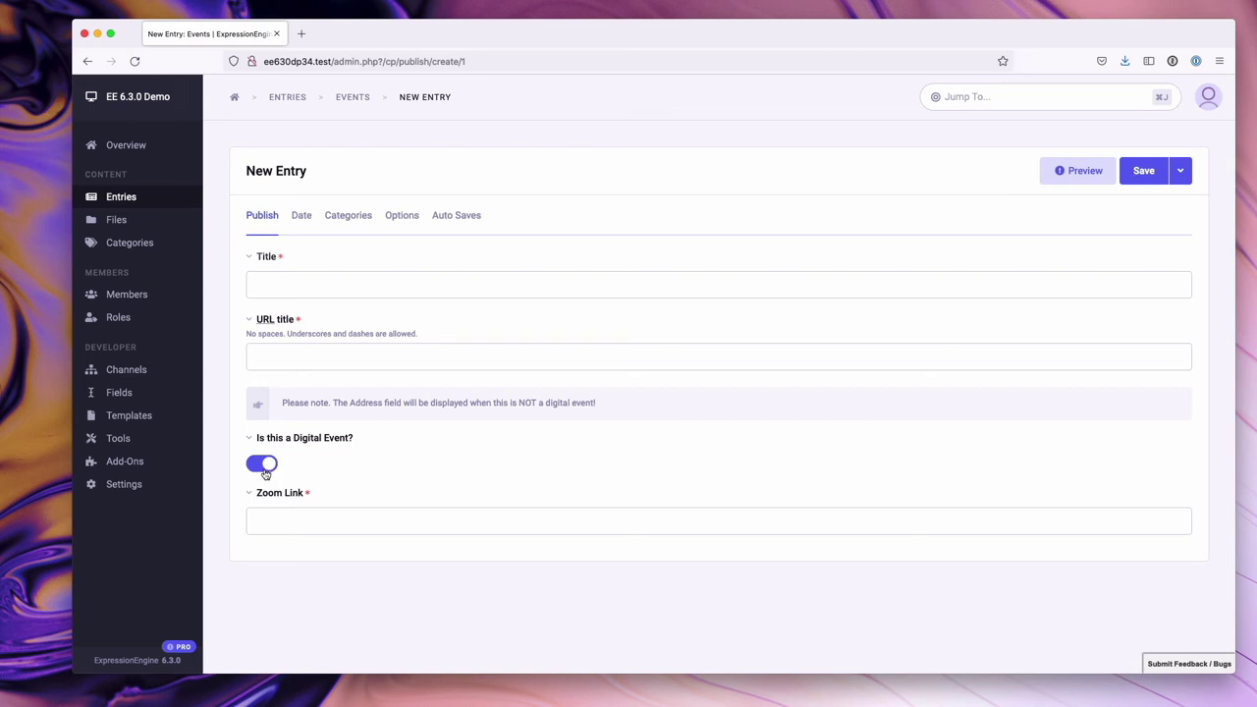
- Review the 'Is this a Digital Event?' field's conditional settings, then return to the Fields list
{"action": "left_click", "coordinate": [136, 390]}
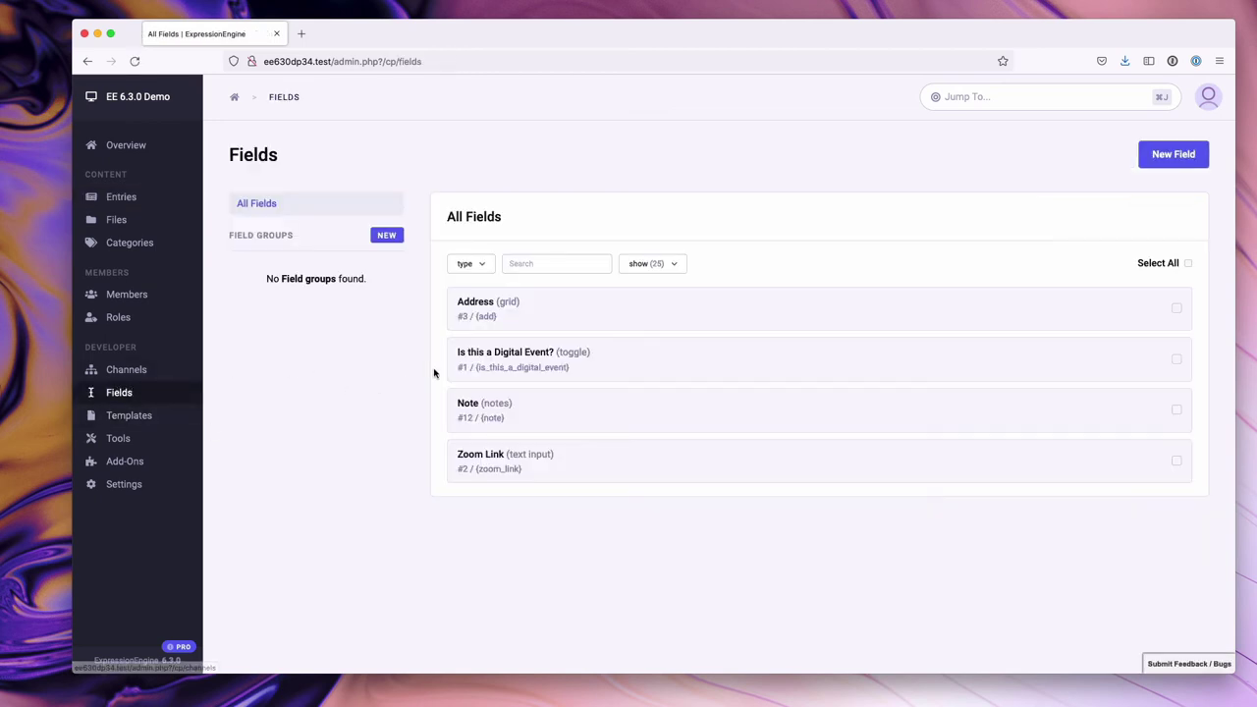
{"action": "left_click", "coordinate": [522, 353]}
{"action": "scroll", "coordinate": [445, 395], "scroll_direction": "down", "scroll_amount": 10}
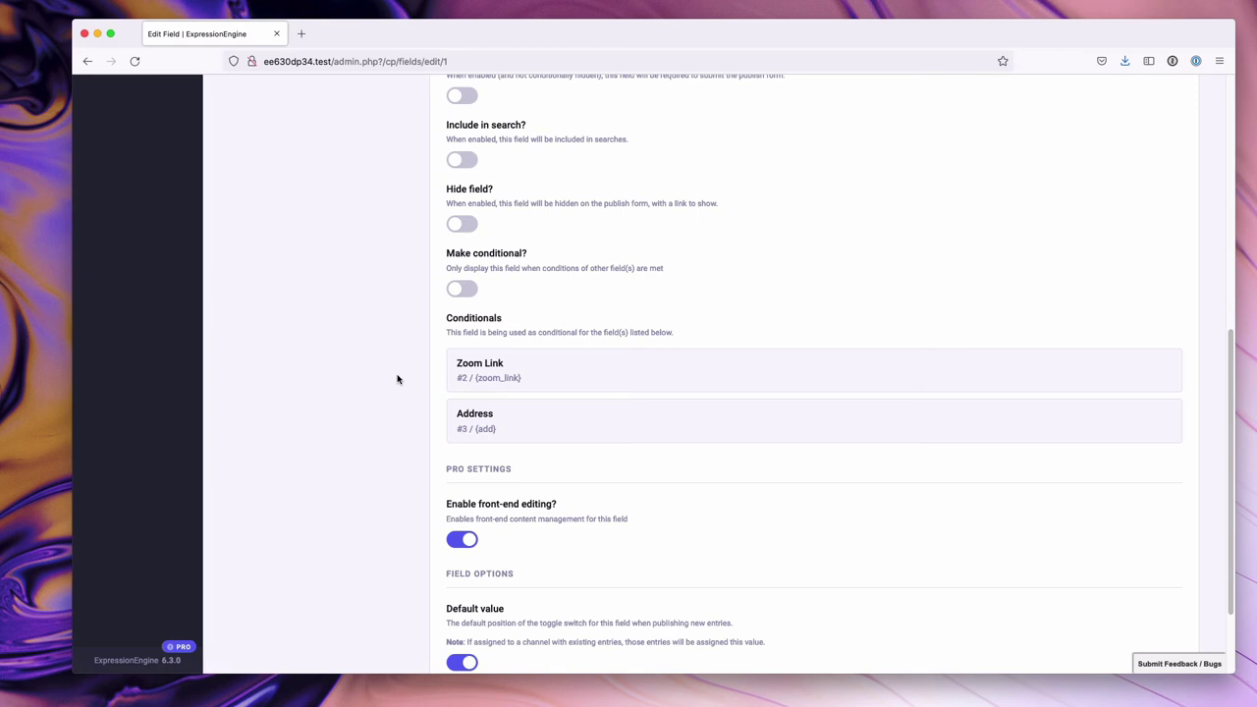
{"action": "scroll", "coordinate": [398, 379], "scroll_direction": "up", "scroll_amount": 10}
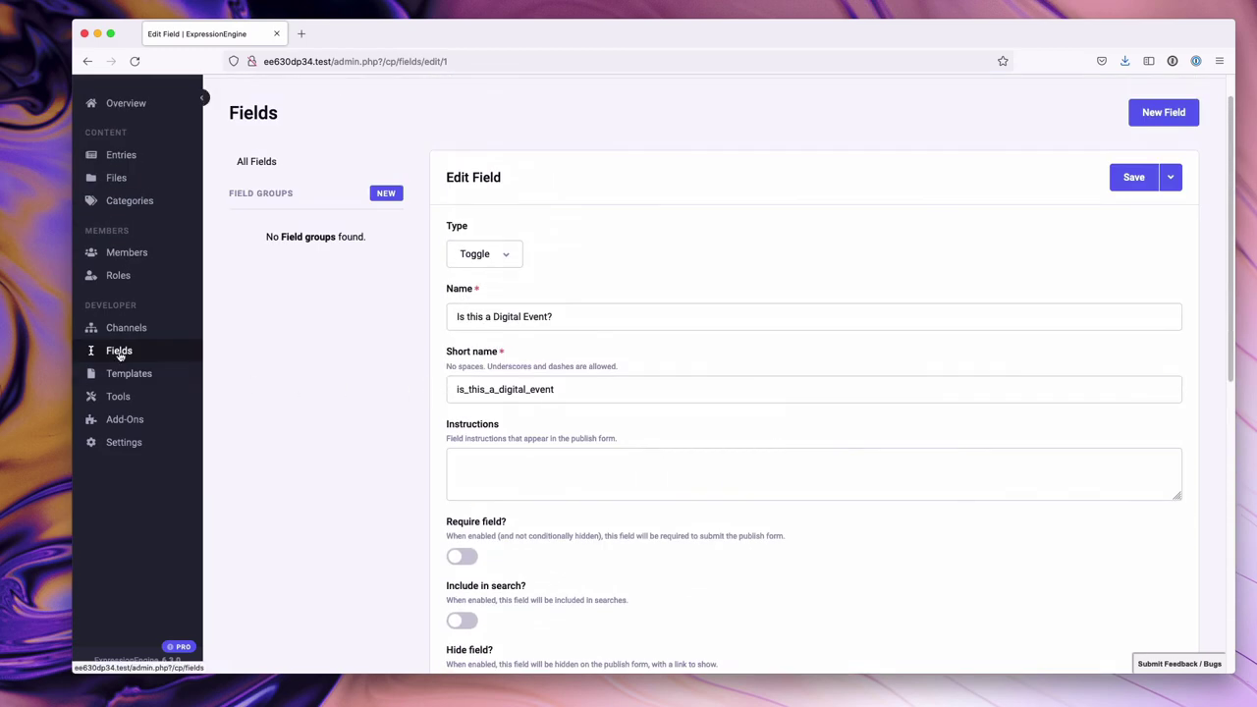
{"action": "left_click", "coordinate": [119, 352]}
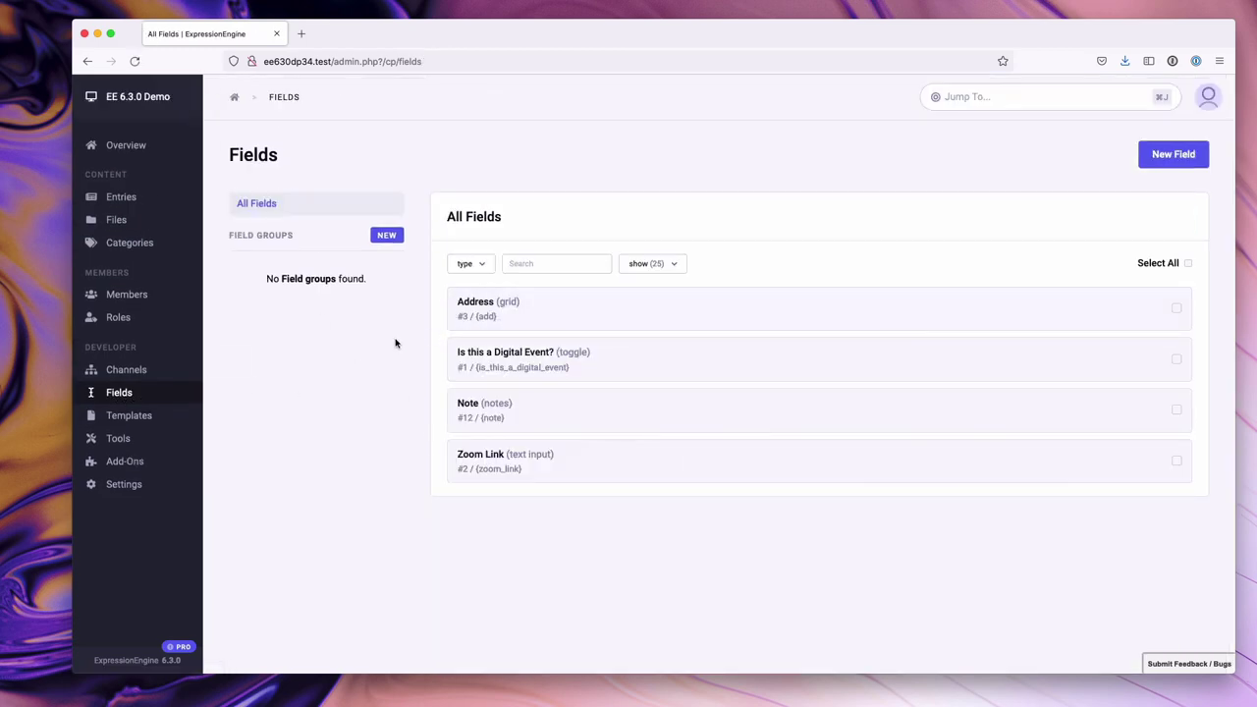
- Add a 'Zoom Link has any value' condition to the Address field and save it
{"action": "left_click", "coordinate": [467, 301]}
{"action": "scroll", "coordinate": [354, 462], "scroll_direction": "down", "scroll_amount": 5}
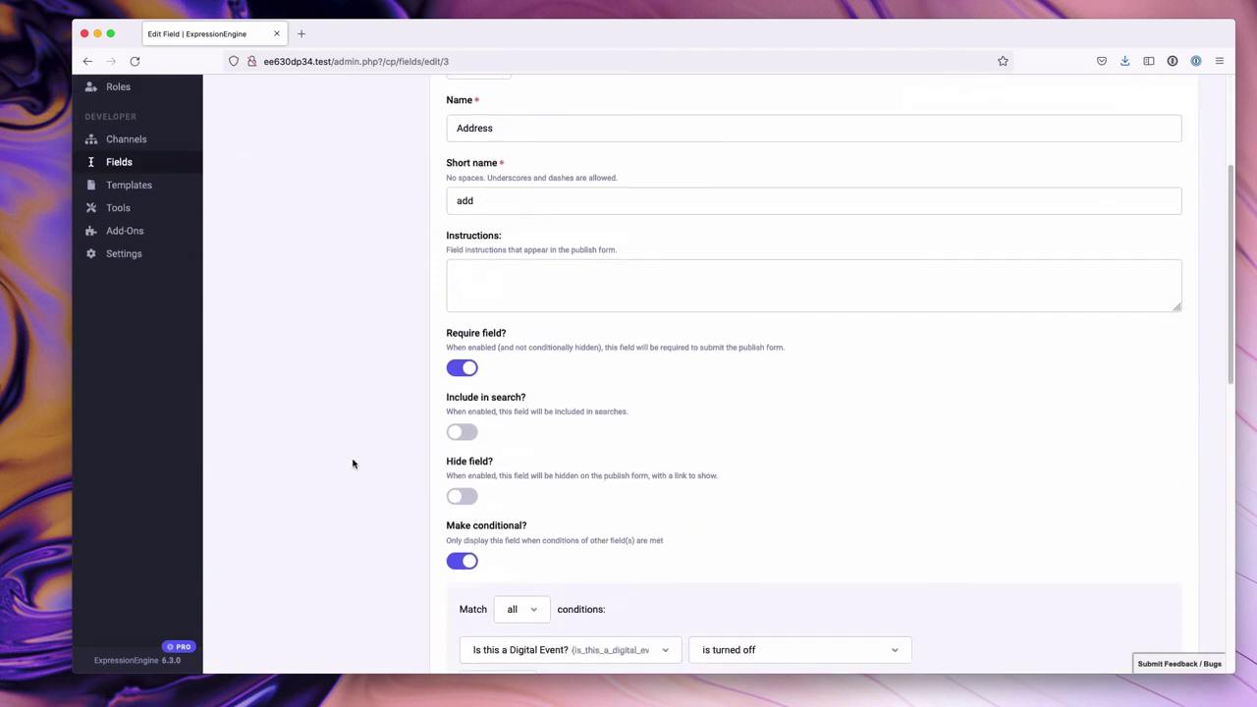
{"action": "scroll", "coordinate": [364, 430], "scroll_direction": "down", "scroll_amount": 3}
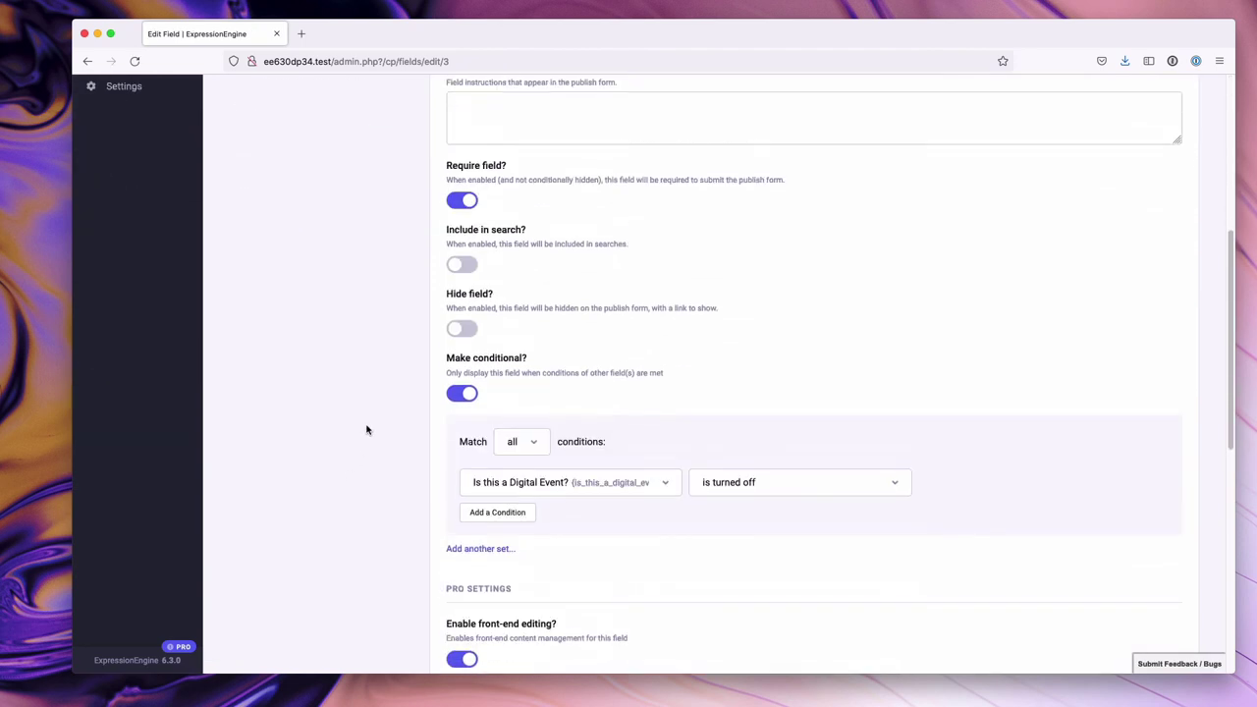
{"action": "left_click", "coordinate": [498, 513]}
{"action": "left_click", "coordinate": [514, 518]}
{"action": "left_click", "coordinate": [517, 577]}
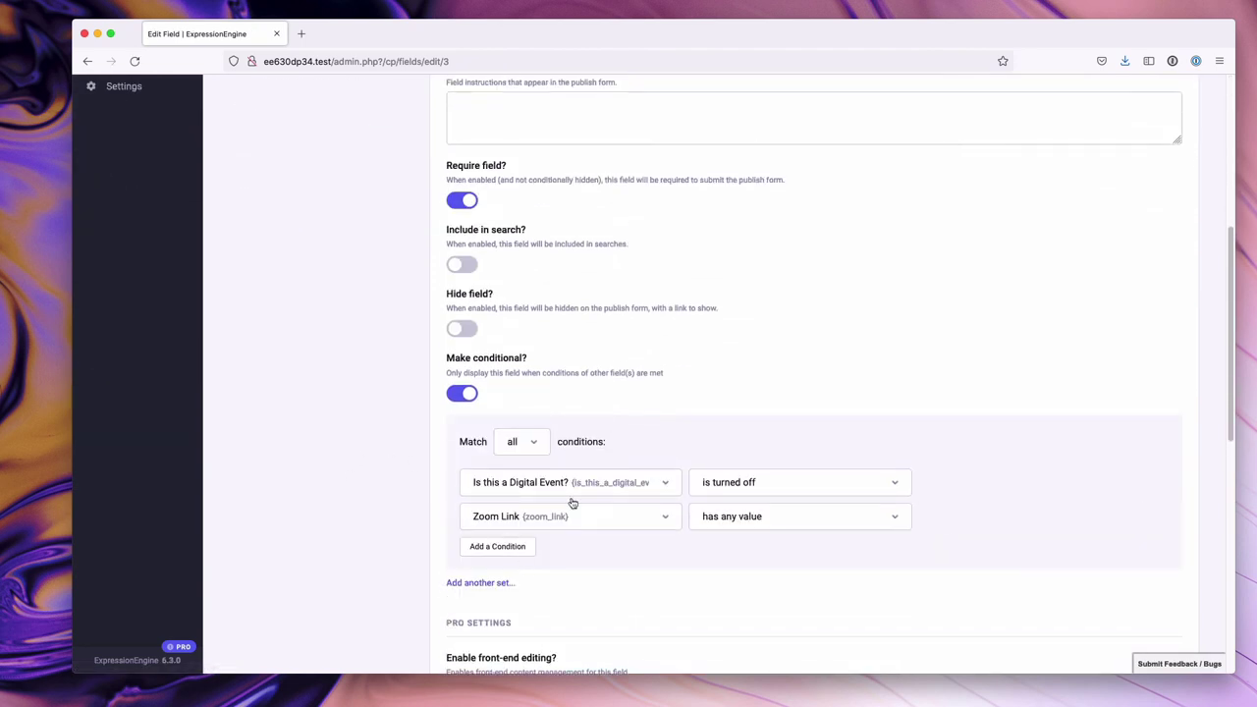
{"action": "scroll", "coordinate": [808, 373], "scroll_direction": "up", "scroll_amount": 5}
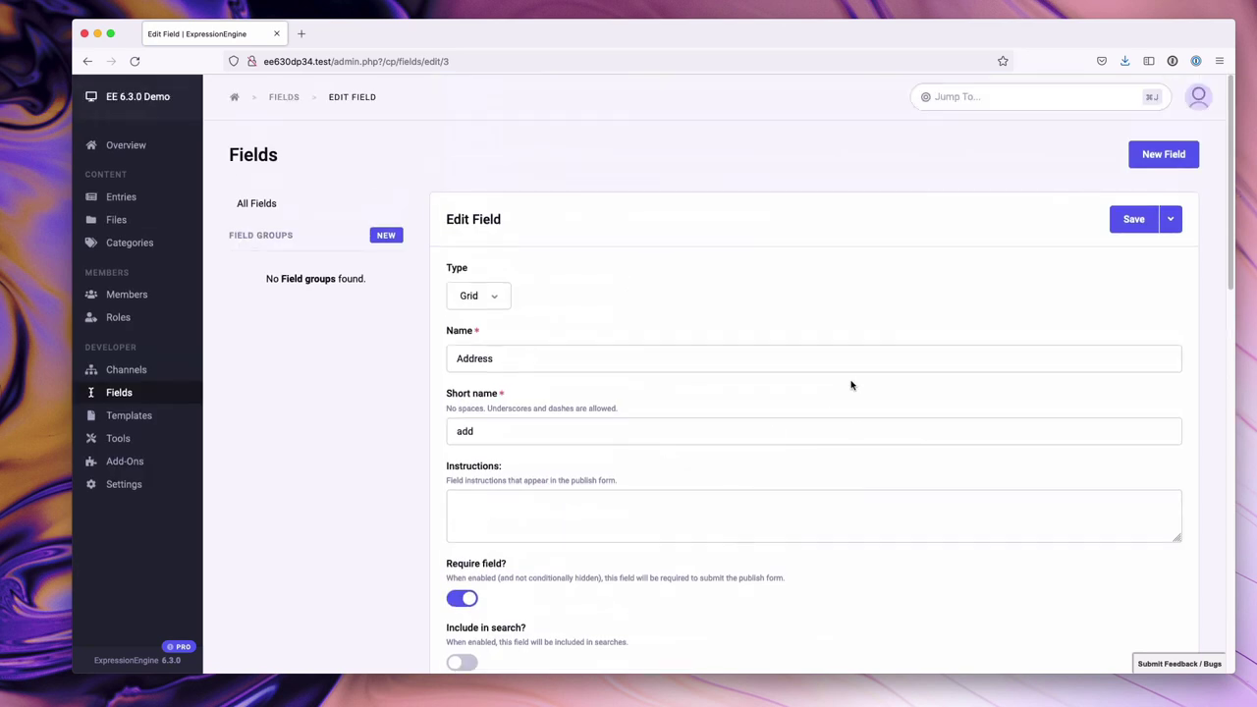
{"action": "left_click", "coordinate": [1151, 218]}
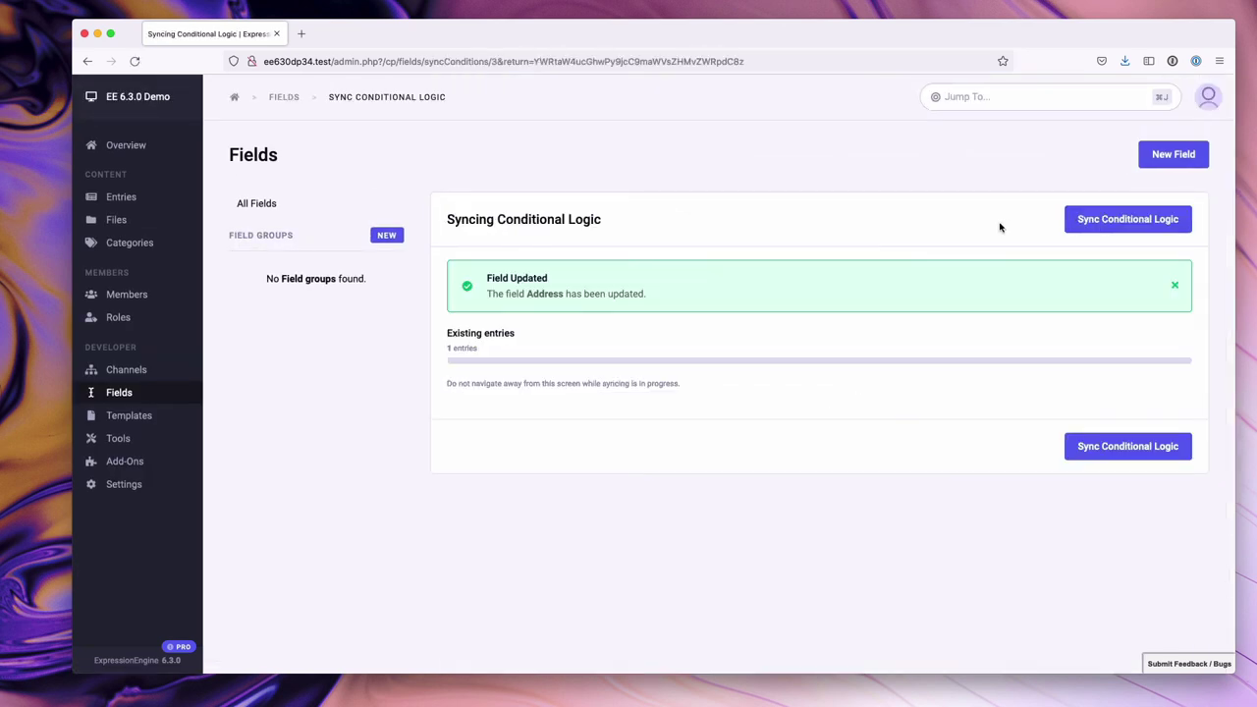